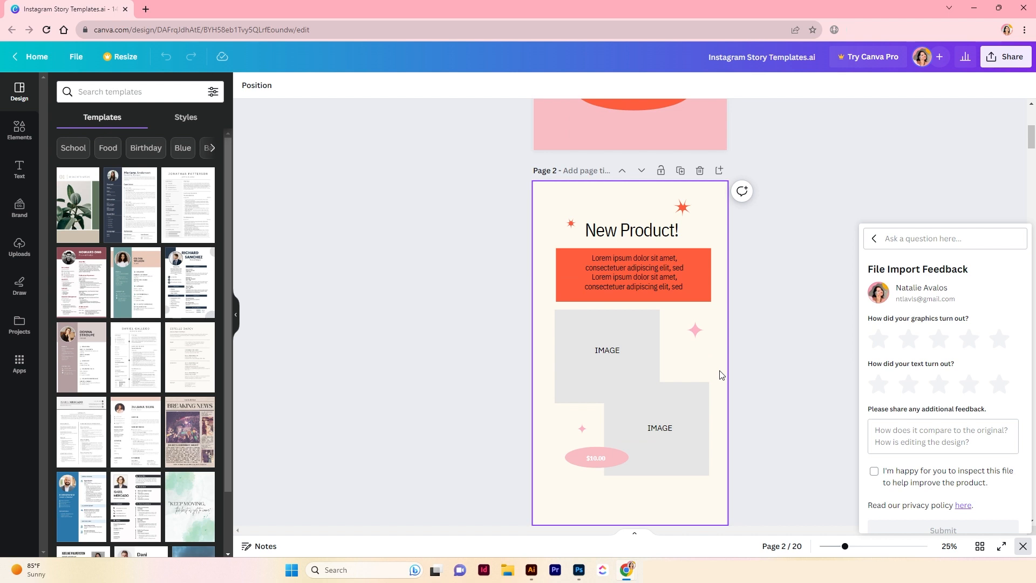
Try to select and move individual elements on page 1 of the imported Instagram story templates, and undo the changes
scroll(722, 374, up, 5)
click(575, 315)
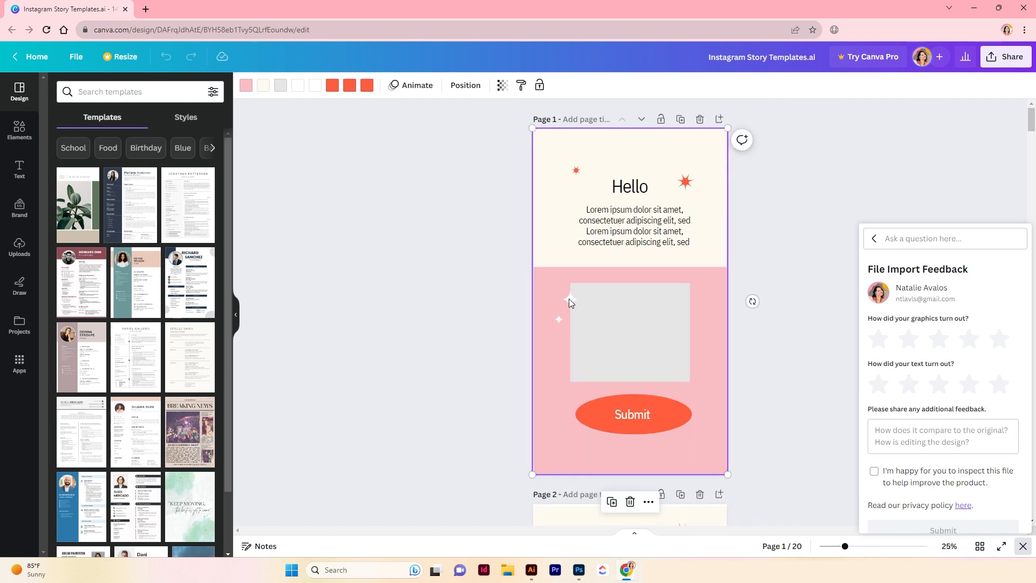
mouse_move(569, 299)
mouse_down()
mouse_move(543, 308)
mouse_move(583, 303)
mouse_move(523, 282)
mouse_move(572, 281)
mouse_move(568, 301)
mouse_up()
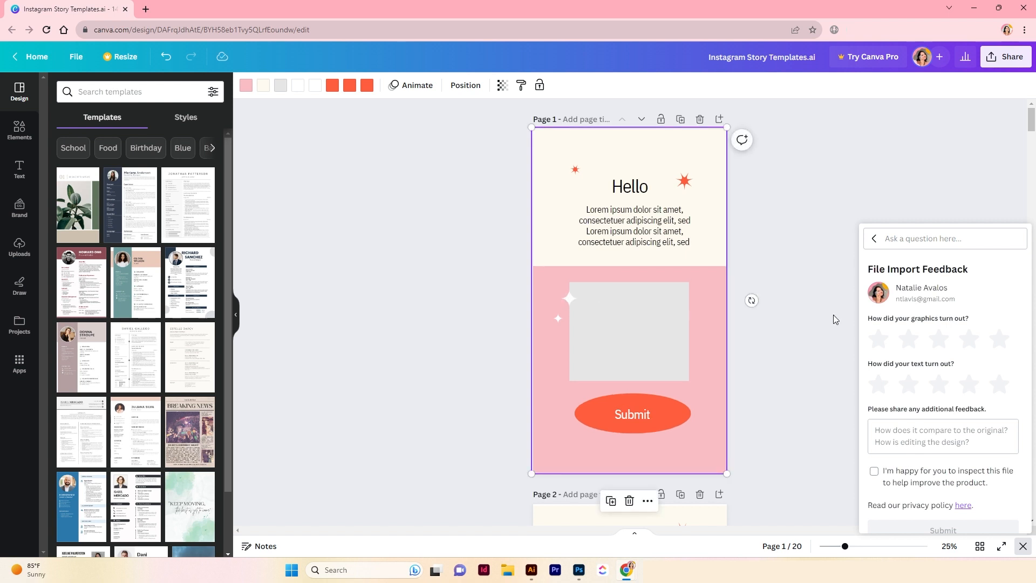
drag(648, 342, 648, 342)
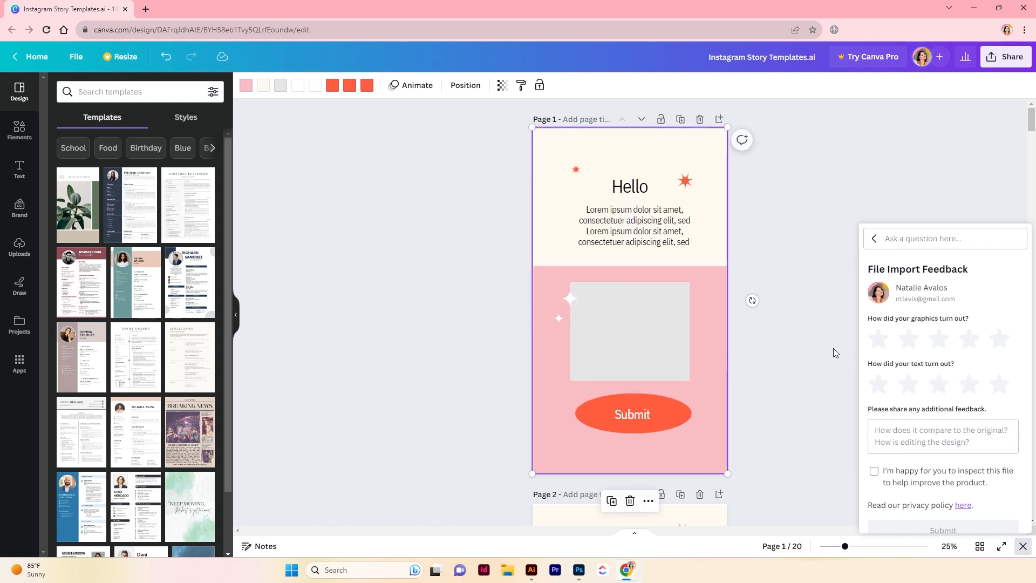
click(643, 236)
click(635, 179)
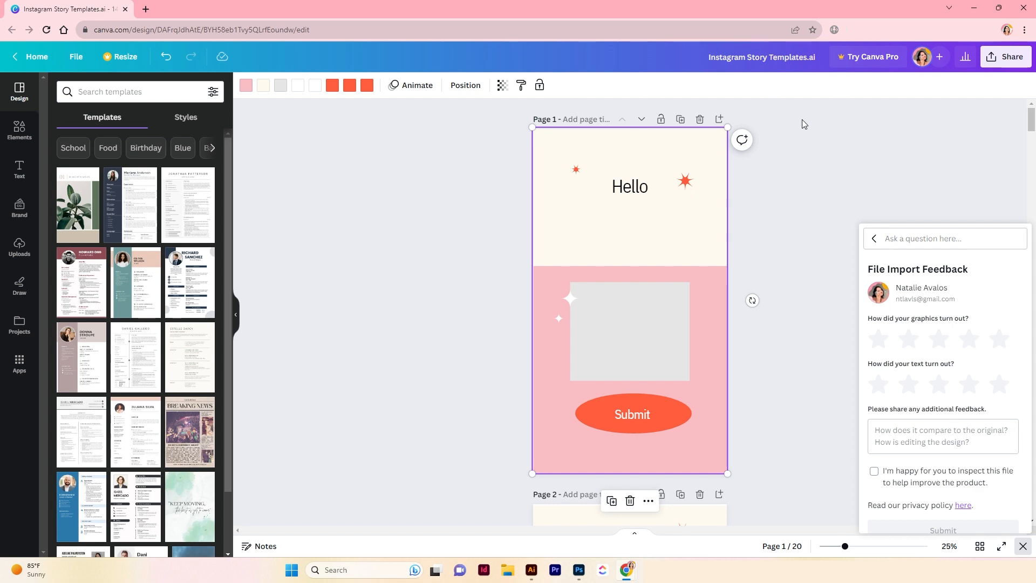
click(176, 56)
click(763, 297)
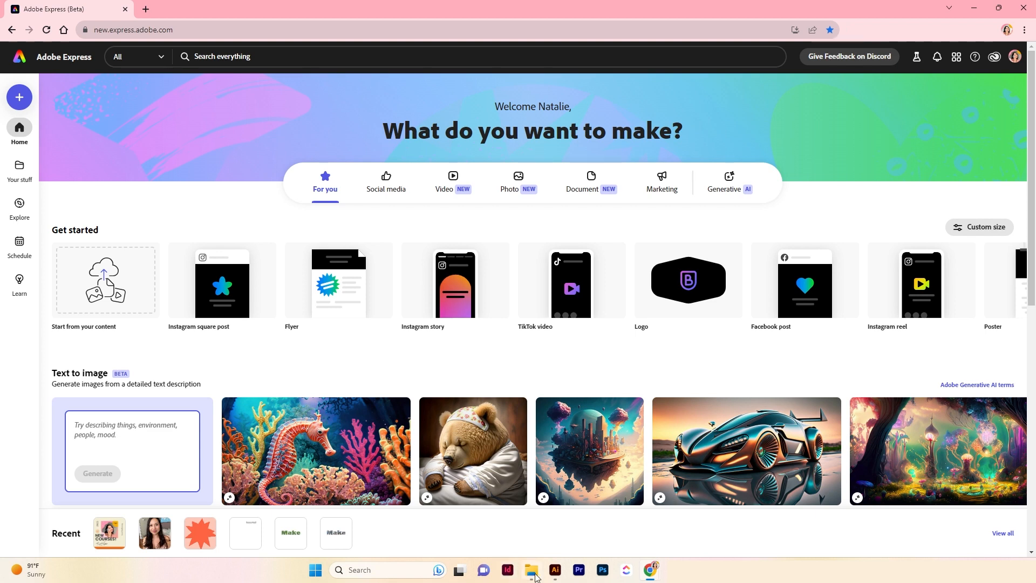
Import Instagram Story Templates.ai from the Documents folder into Adobe Express
click(532, 570)
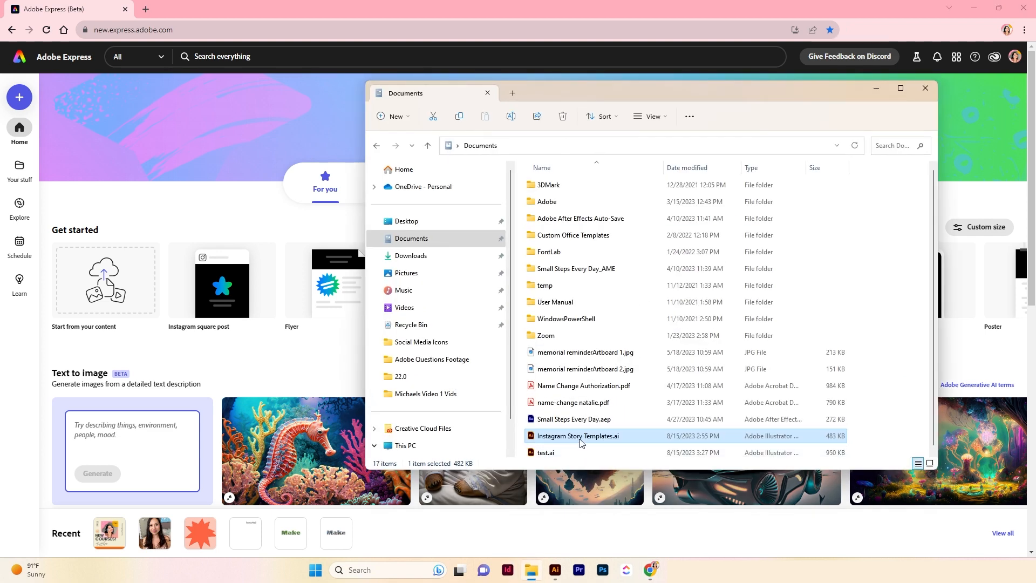
drag(936, 469, 811, 338)
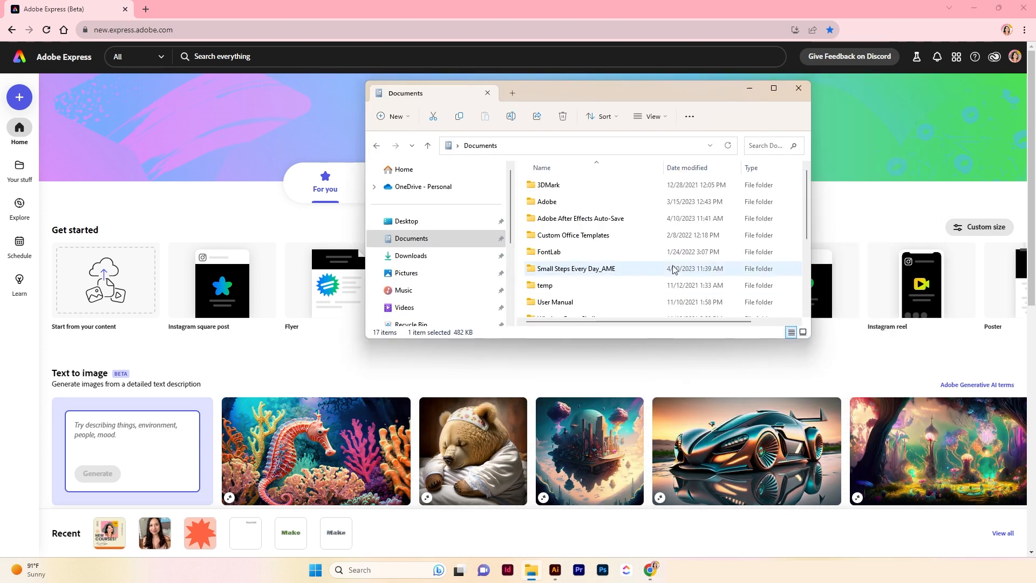
scroll(674, 270, down, 2)
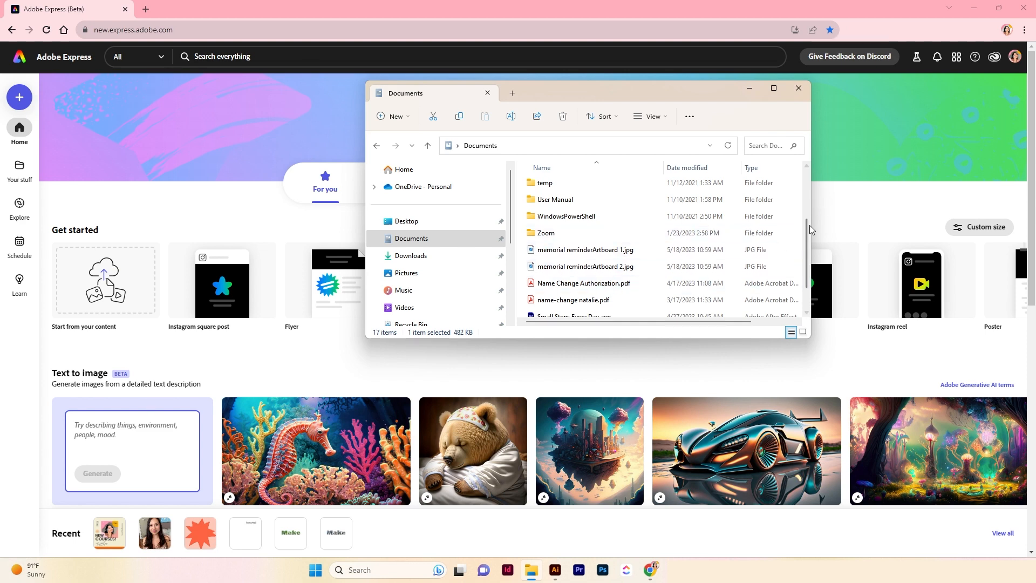
scroll(808, 232, down, 1)
drag(615, 294, 126, 286)
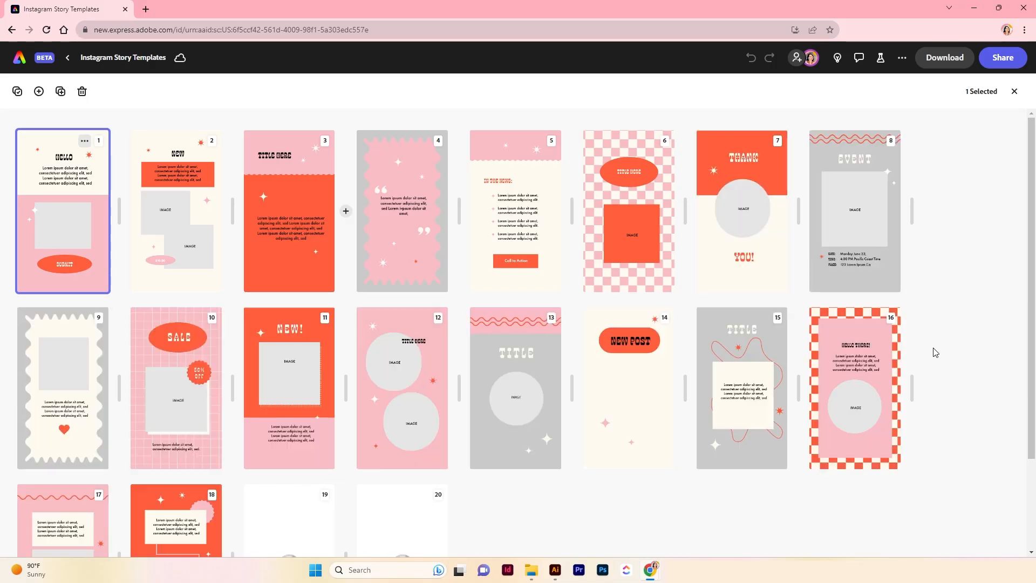
Leave the page overview and browse the story pages to open page 3 for editing
click(1015, 92)
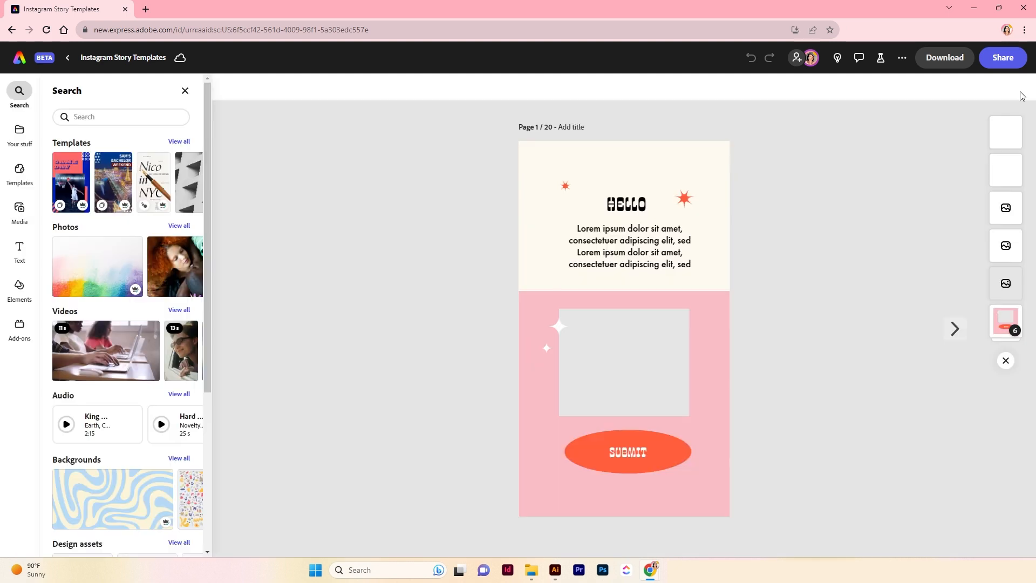
click(953, 328)
click(954, 328)
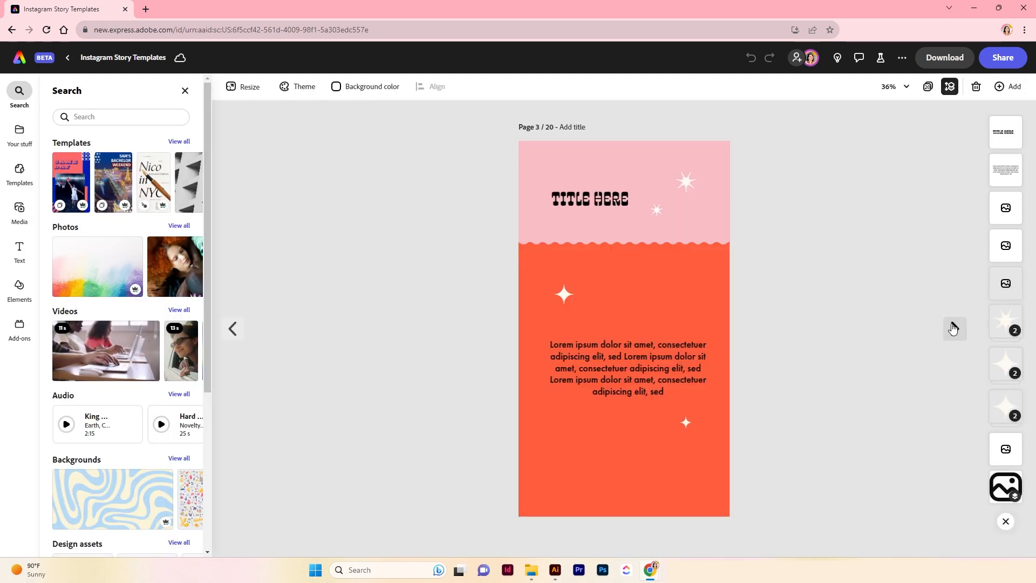
click(953, 329)
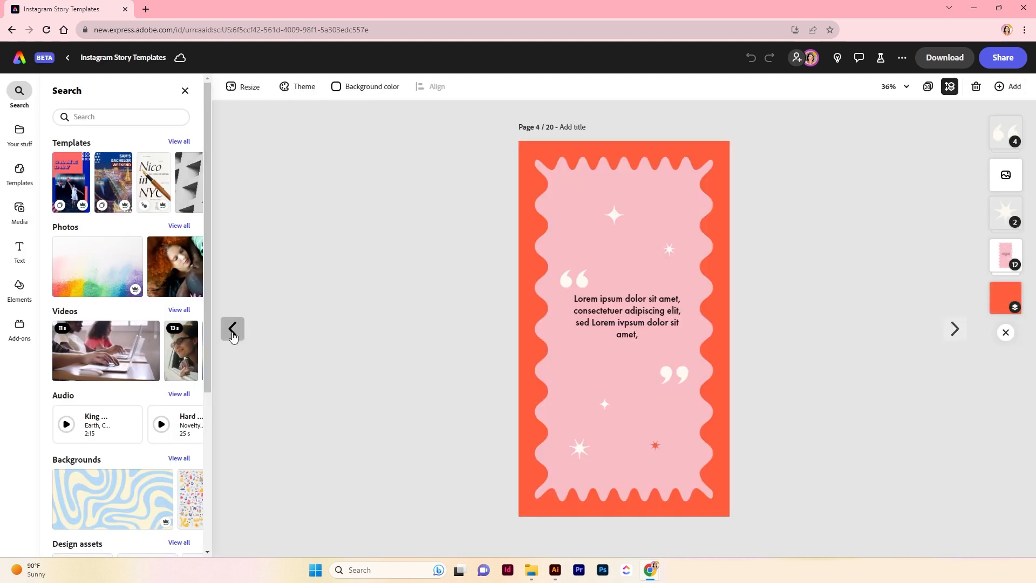
click(233, 329)
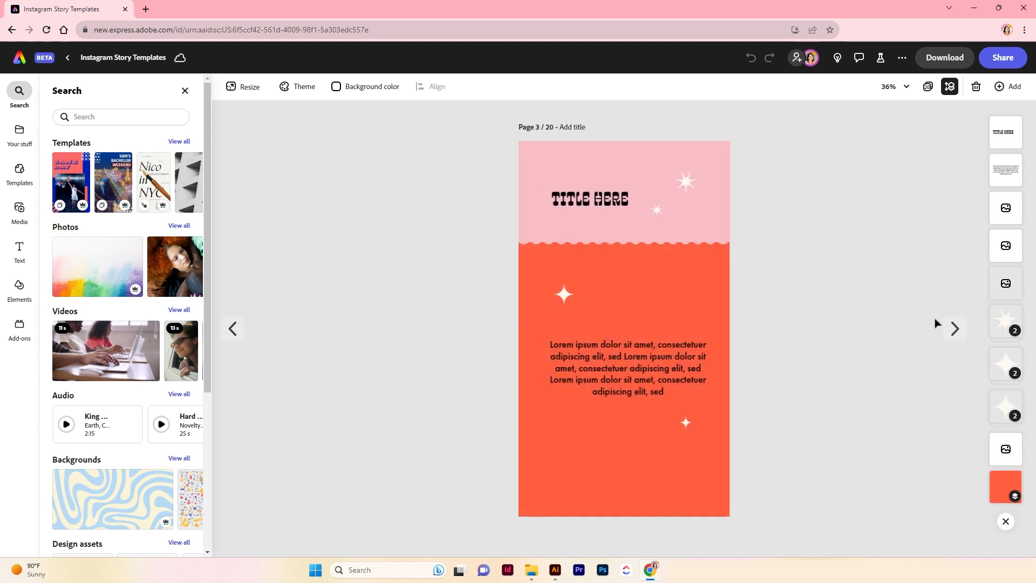
Change page 3's title to "NEW DESIGNS!" and end its body text with "Let's collaborate and make some magic happen!"
click(608, 196)
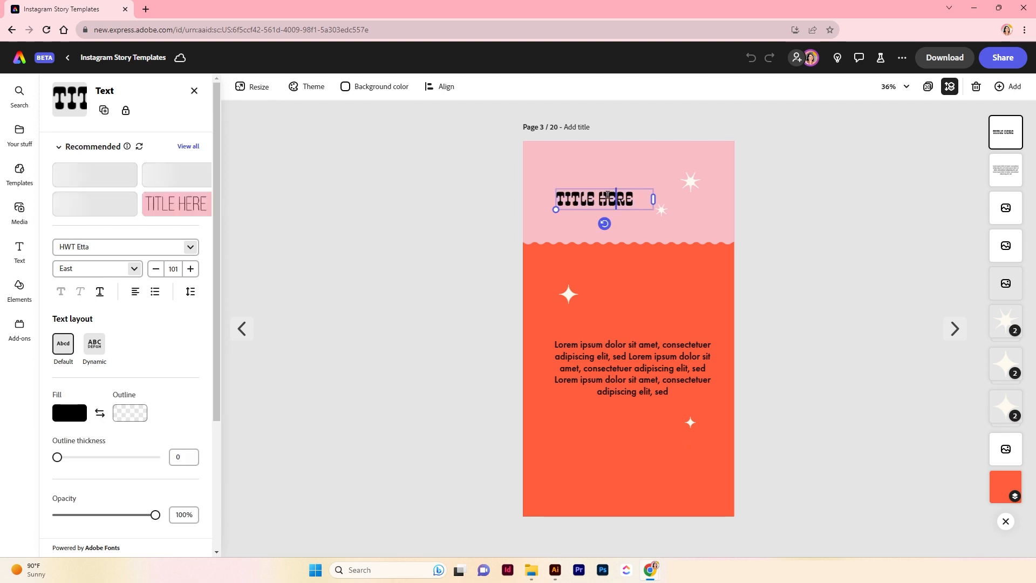
drag(635, 199, 545, 193)
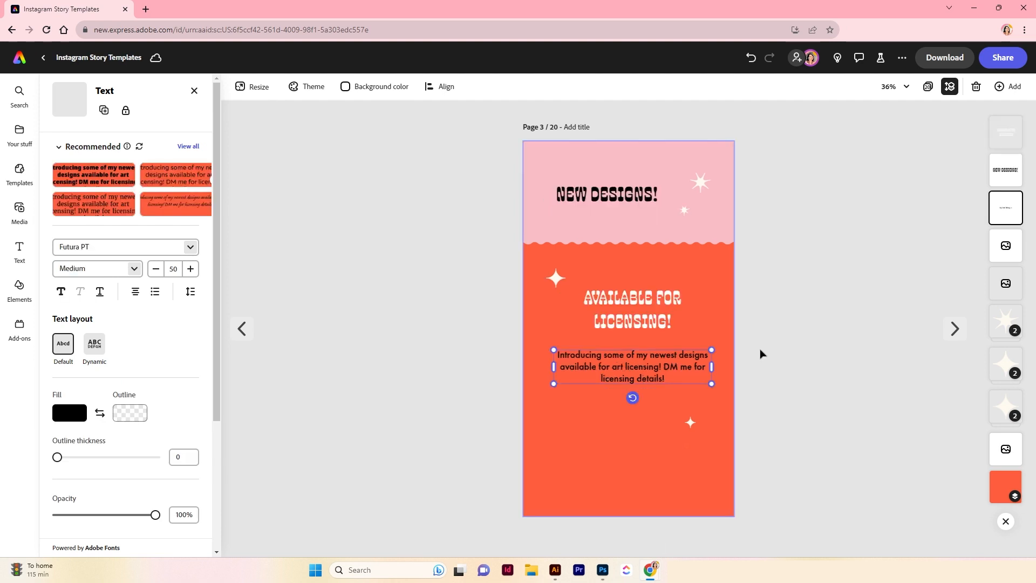
text(Let's collaborate and make)
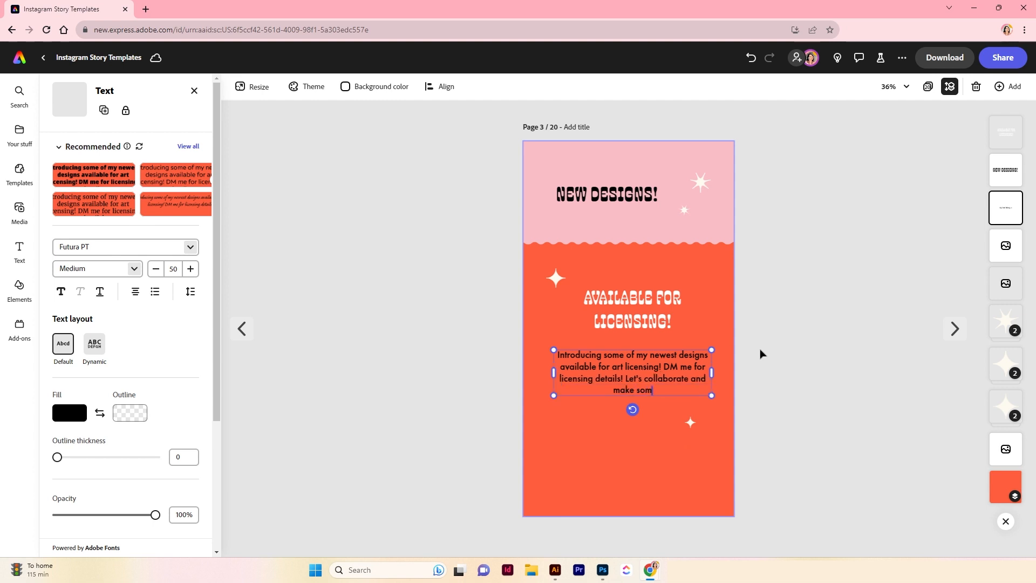
text( some magic happen!)
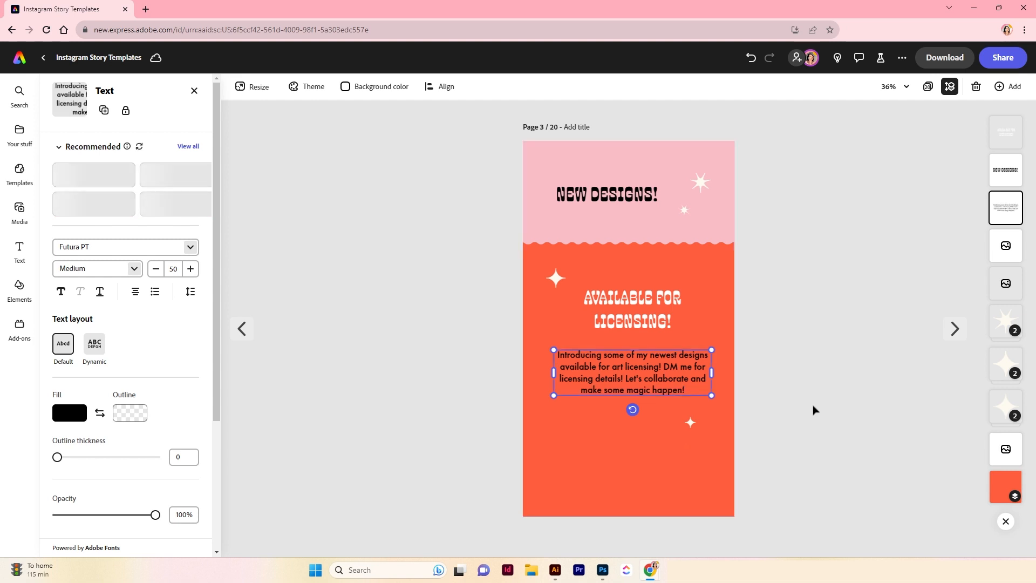
click(814, 409)
Search the shape elements for "arrow" and place the curved arrow below the body text on page 3
scroll(157, 368, down, 5)
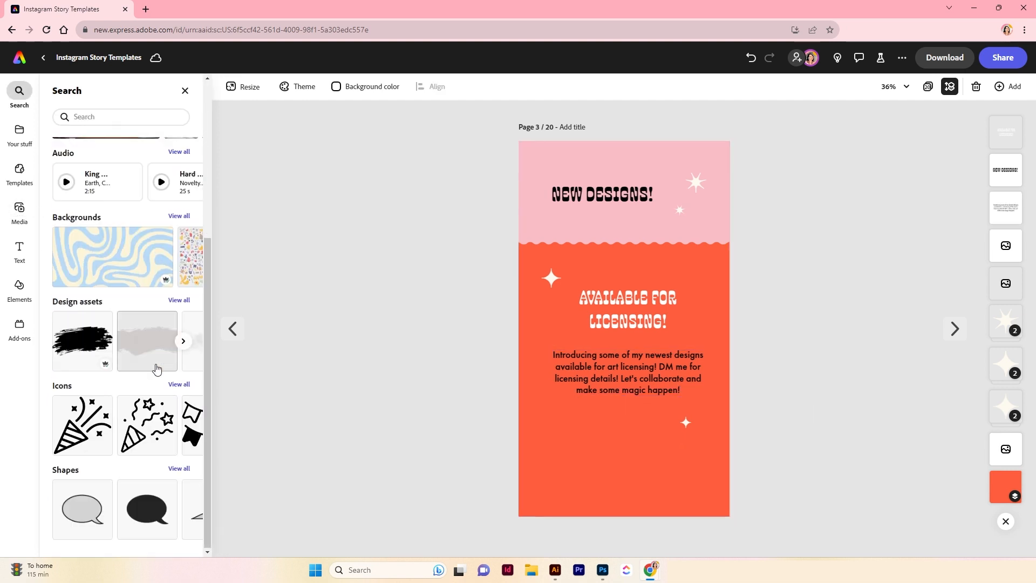
click(20, 288)
click(115, 135)
text(arrow)
key(Return)
drag(88, 200, 649, 462)
Colour the arrow's fill and border white, and shrink it to fit below the body text
click(69, 167)
click(69, 167)
click(129, 167)
click(199, 115)
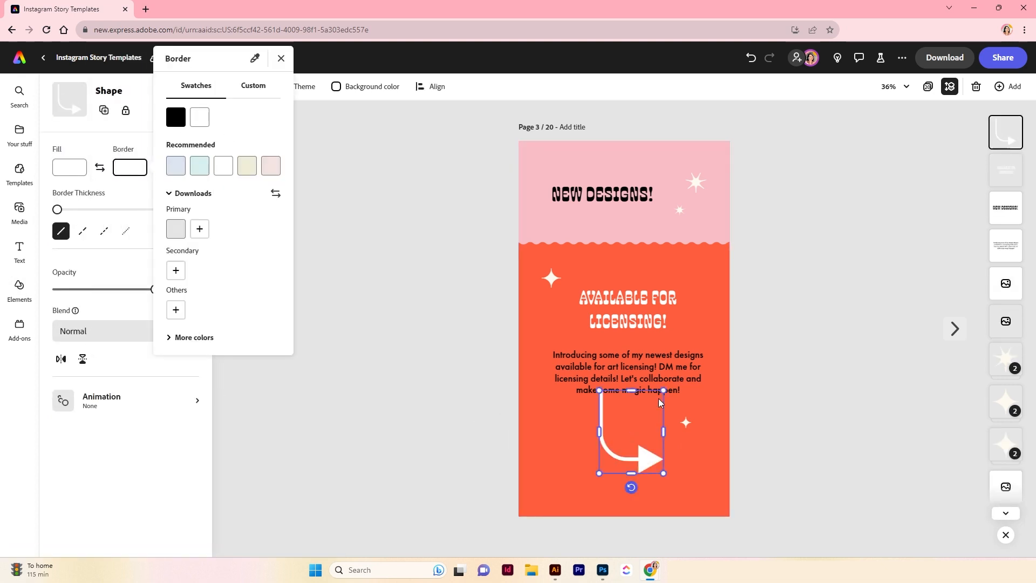
click(659, 400)
click(652, 454)
drag(663, 391, 649, 443)
Apply the Bungee in animation to the "NEW DESIGNS!" title
click(602, 194)
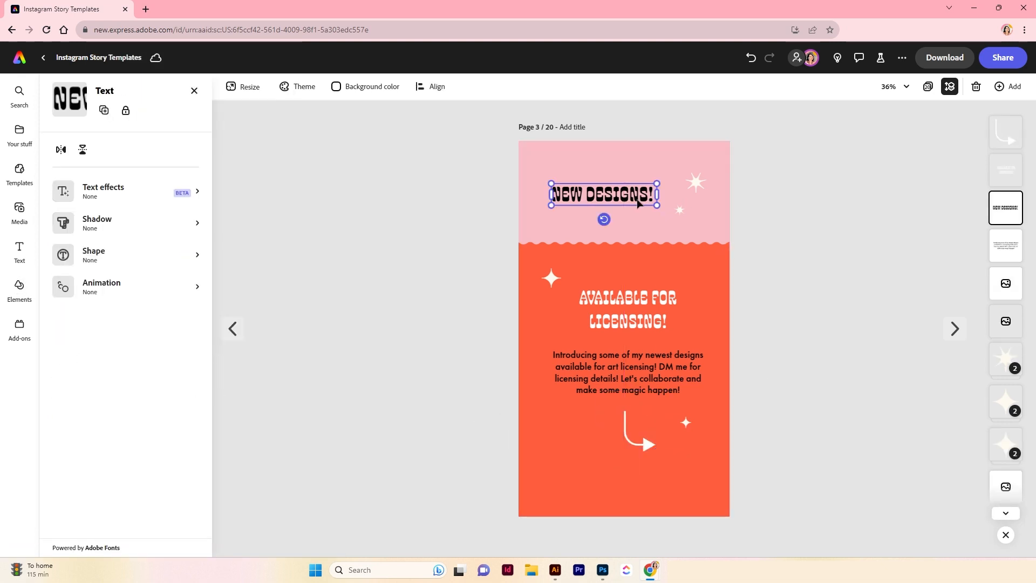
click(178, 494)
click(58, 162)
click(58, 162)
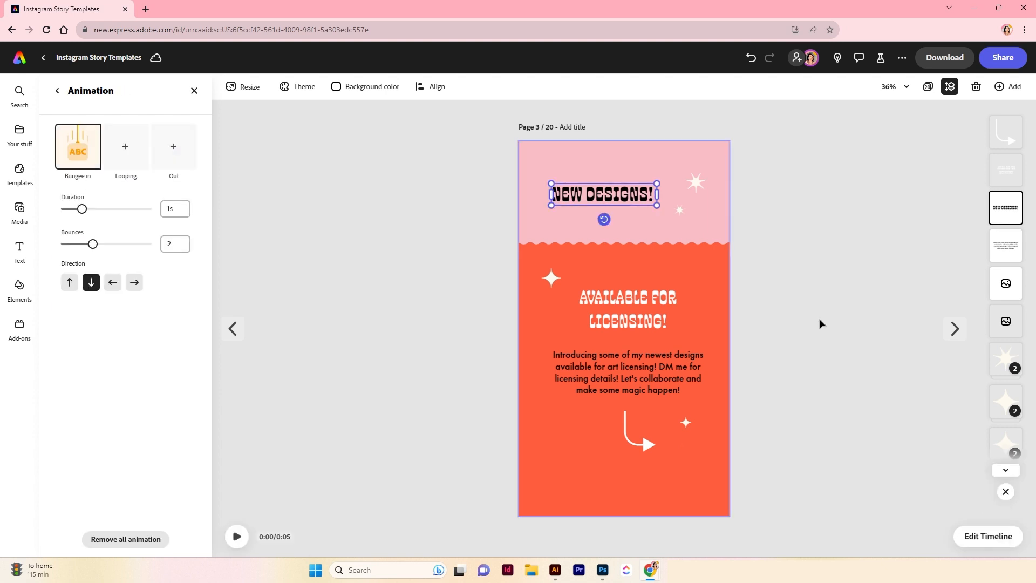
click(58, 91)
drag(217, 280, 217, 410)
Enlarge the sparkle beside the "Available for licensing!" heading slightly and move it closer to the text
click(633, 309)
click(555, 278)
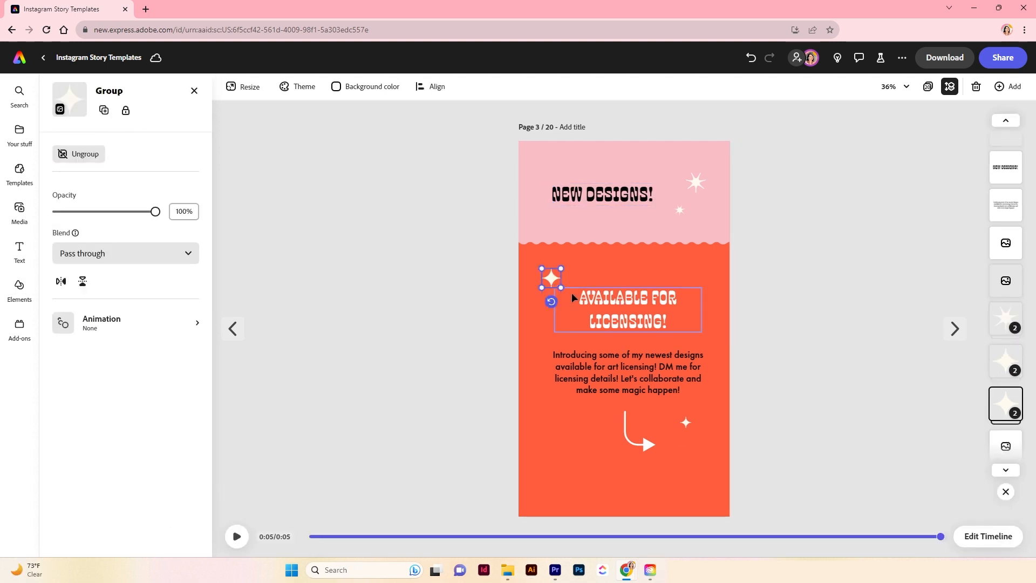
mouse_move(551, 279)
mouse_down()
mouse_move(584, 252)
mouse_move(558, 281)
mouse_up()
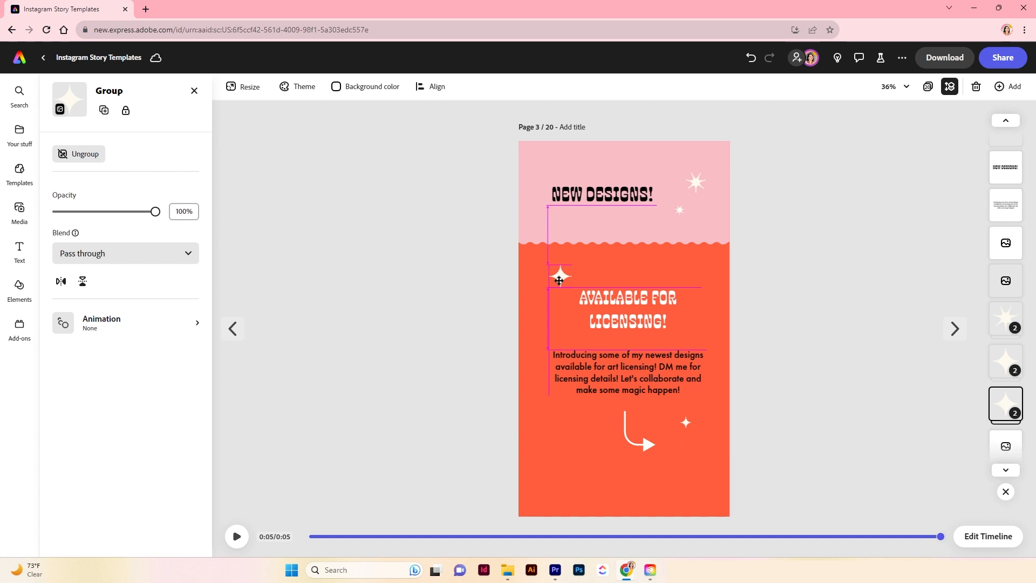
Resize and reposition the small and large starbursts beside the "NEW DESIGNS!" title
click(678, 211)
click(678, 211)
mouse_move(680, 209)
mouse_down()
mouse_move(679, 229)
mouse_move(687, 200)
mouse_move(681, 208)
mouse_up()
click(703, 179)
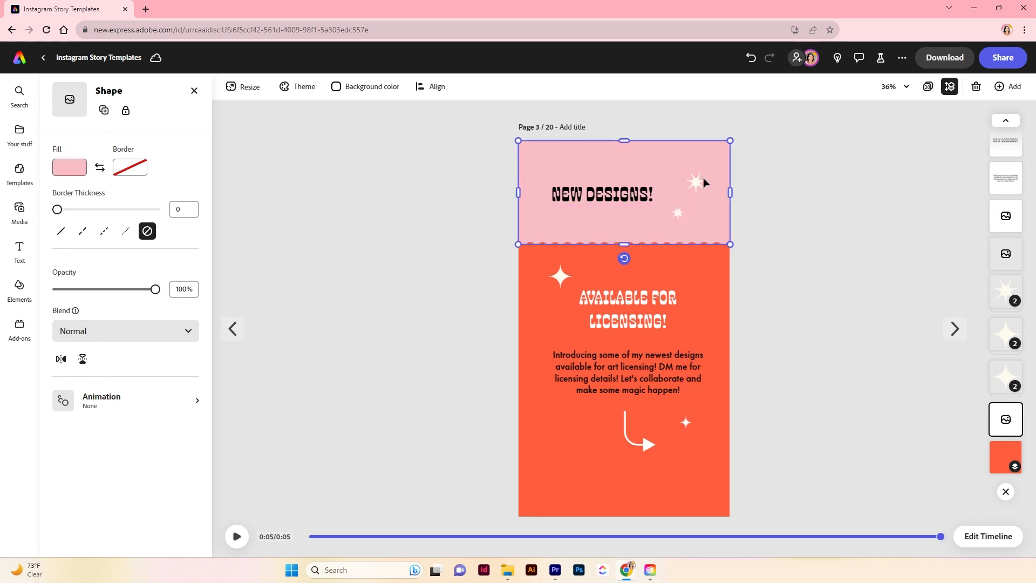
click(703, 177)
mouse_move(707, 171)
mouse_down()
mouse_move(721, 158)
mouse_move(696, 187)
mouse_up()
Enlarge the sparkle to the right of the arrow, and place a duplicate of it left of the arrow
click(686, 423)
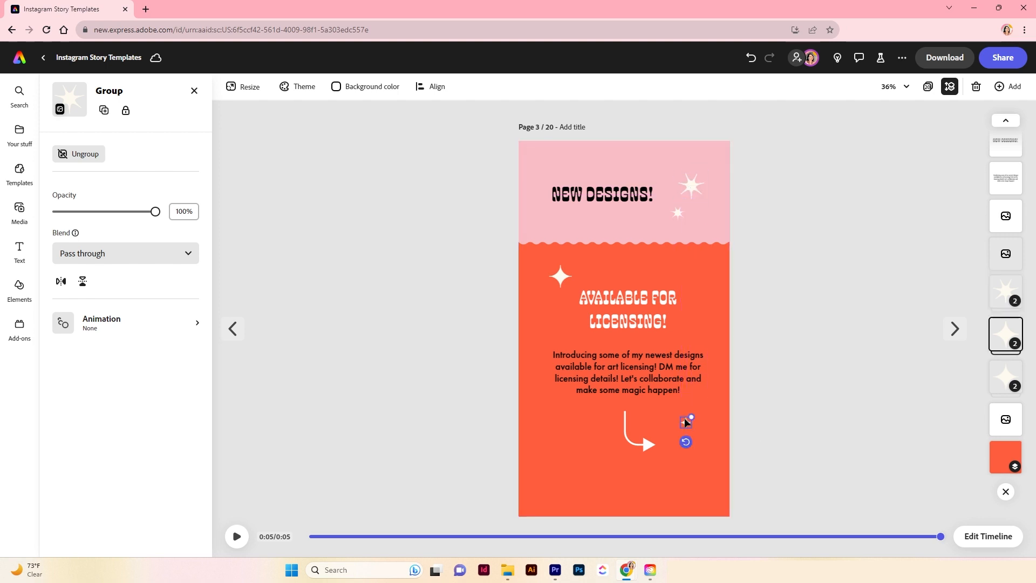
mouse_move(691, 417)
mouse_down()
mouse_move(702, 399)
mouse_move(686, 426)
mouse_up()
right_click(684, 427)
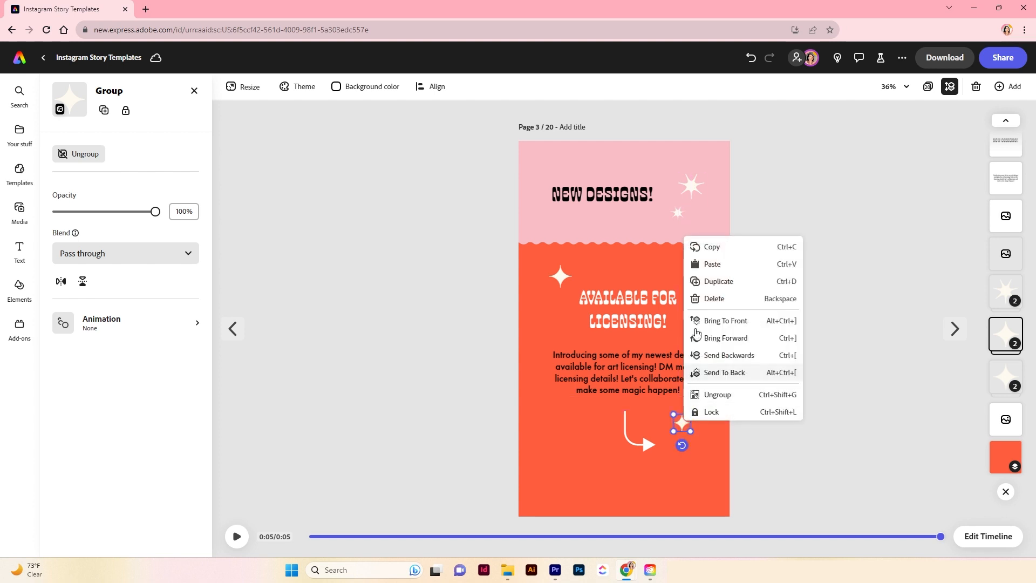
click(710, 281)
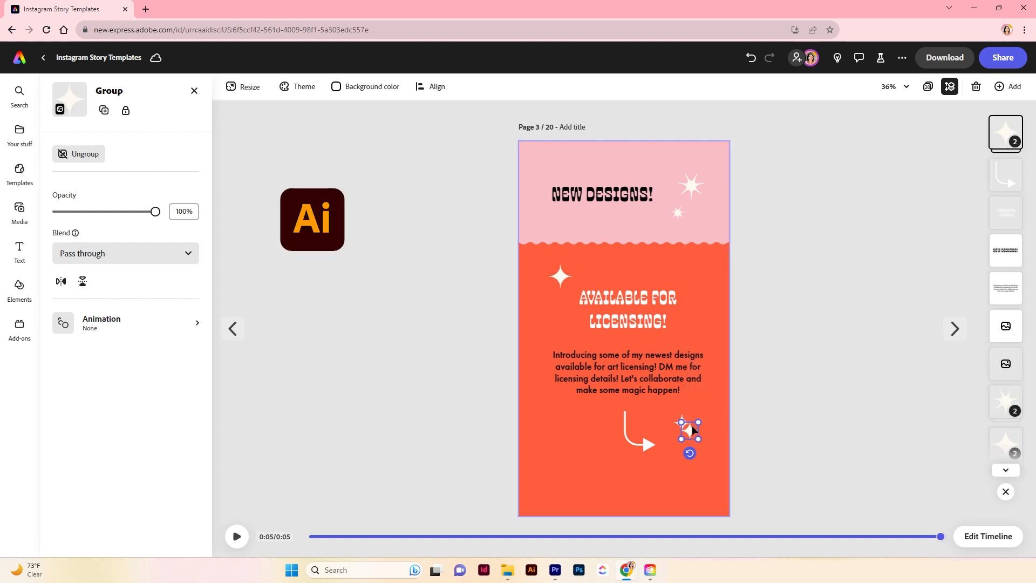
drag(691, 425, 571, 426)
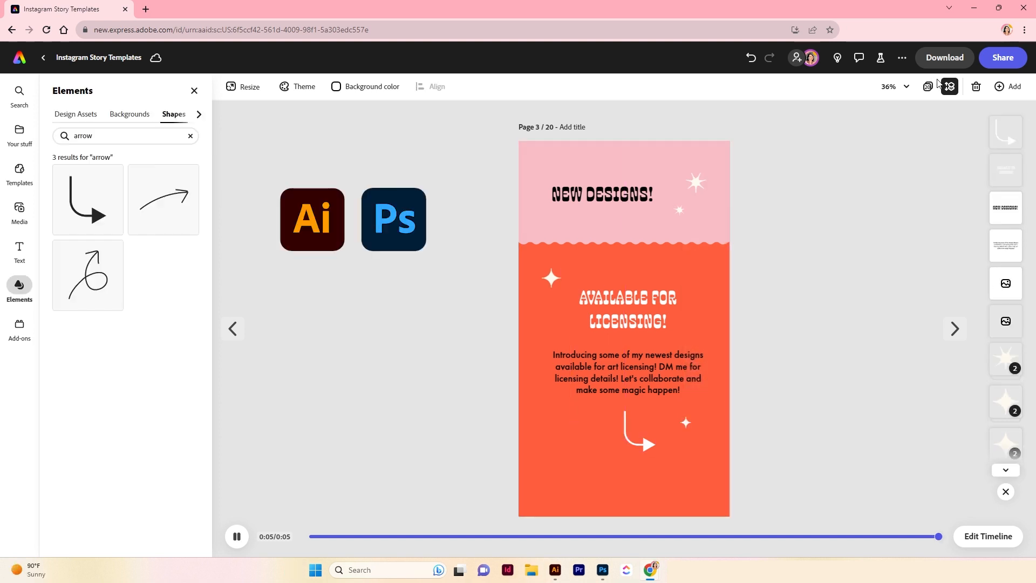
Move the Sale page to position 4 in the page overview and open it for editing
click(929, 88)
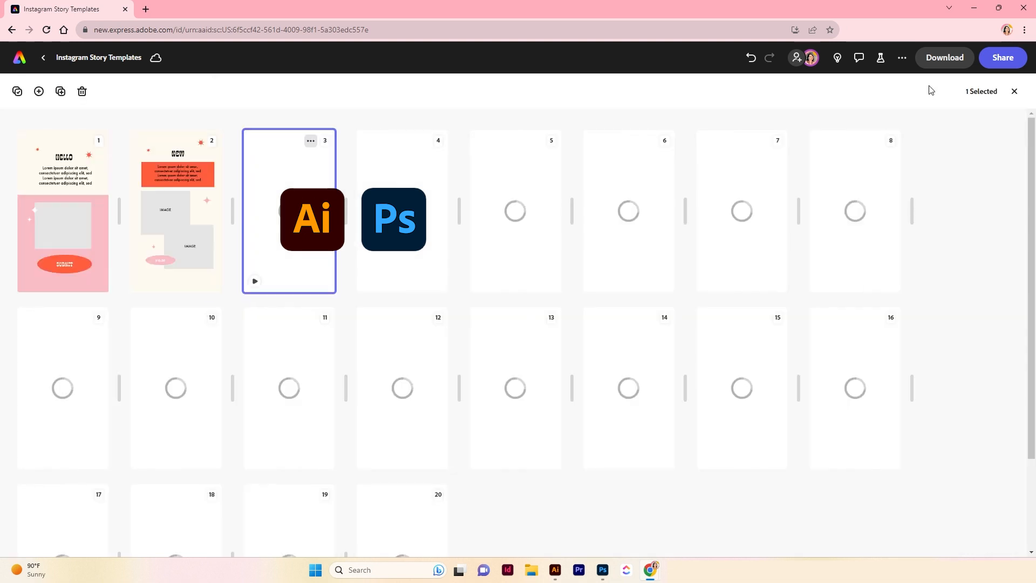
drag(190, 458, 400, 286)
double_click(414, 245)
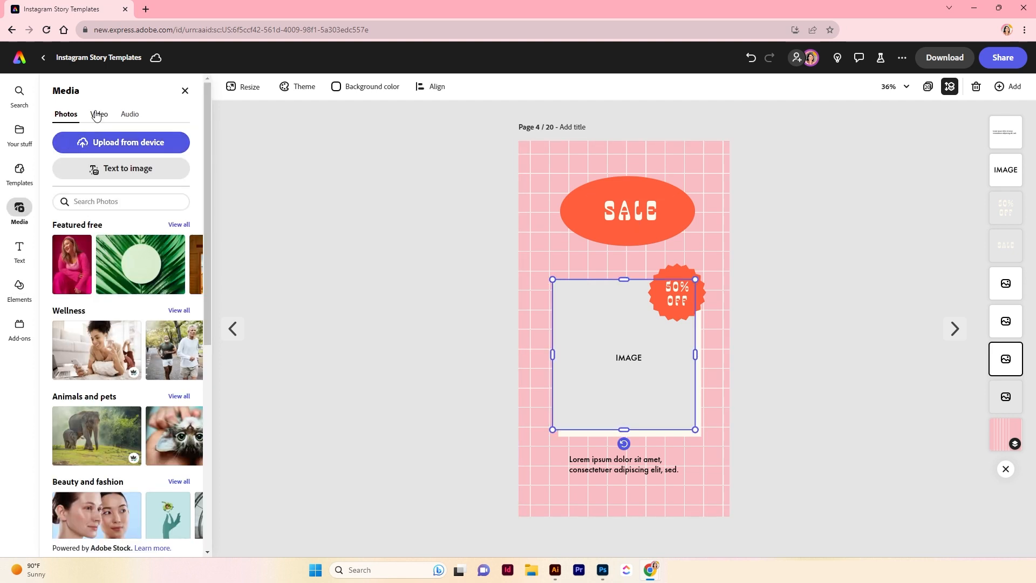
Insert the "I Love Growing With You" Photoshop artwork from the saved files, and enlarge it over the Sale page's image placeholder
click(29, 149)
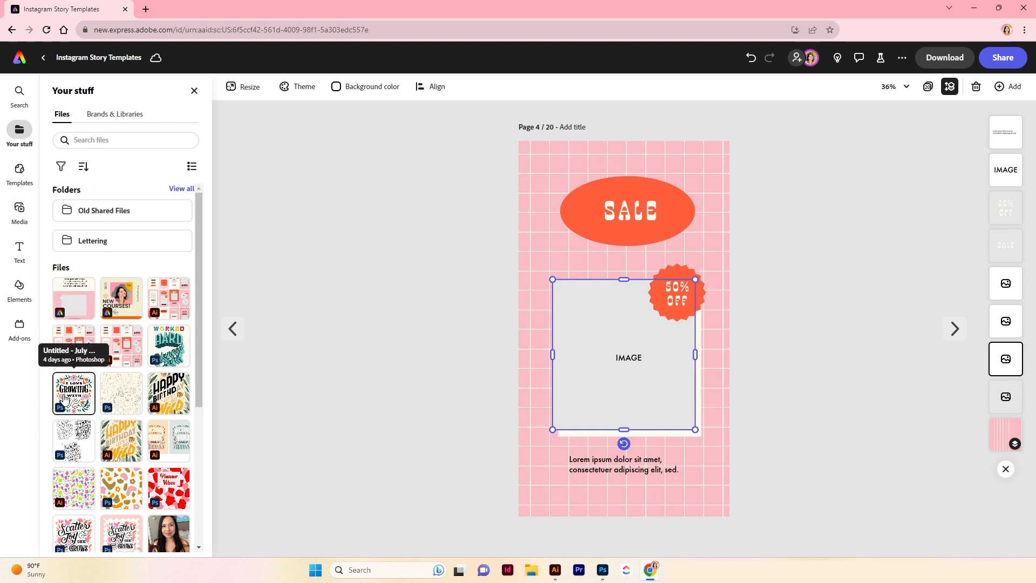
click(63, 399)
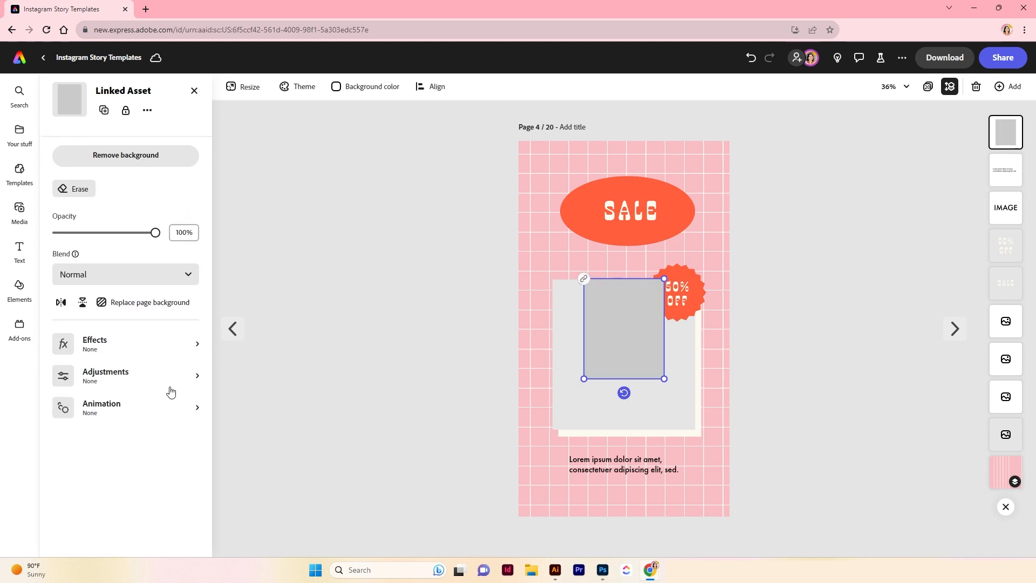
drag(665, 379, 710, 428)
drag(675, 363, 647, 362)
drag(677, 278, 702, 258)
drag(659, 346, 639, 360)
Delete the grey image placeholder and its white backing shape, and centre the lettering artwork below the Sale oval
click(689, 349)
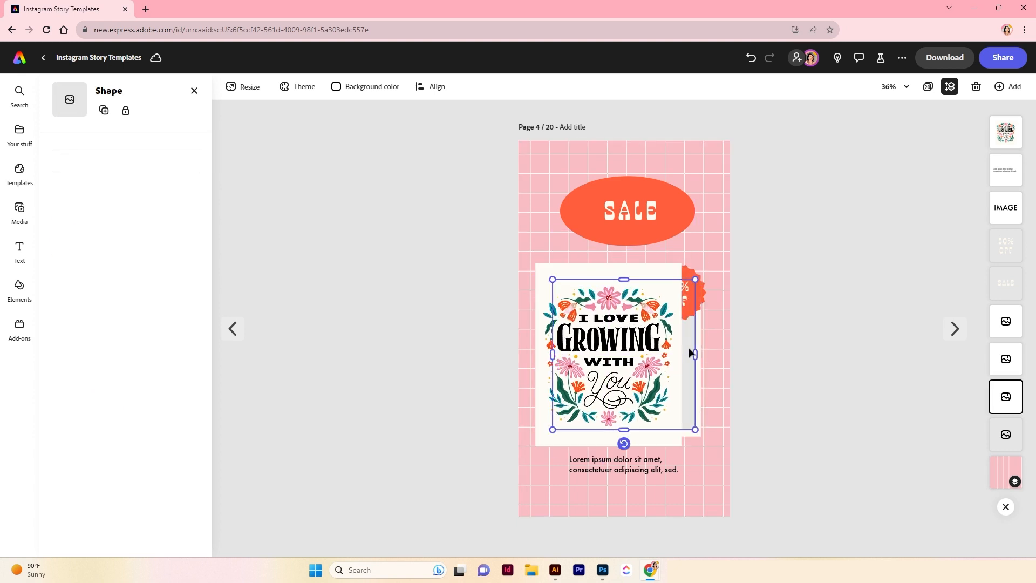
key(Delete)
click(694, 375)
key(Delete)
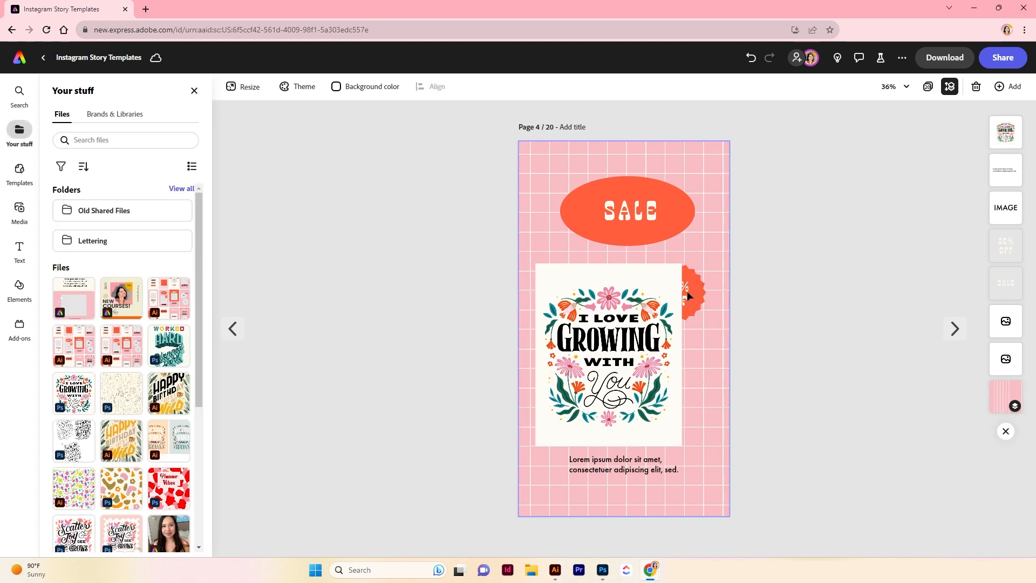
drag(657, 282, 676, 281)
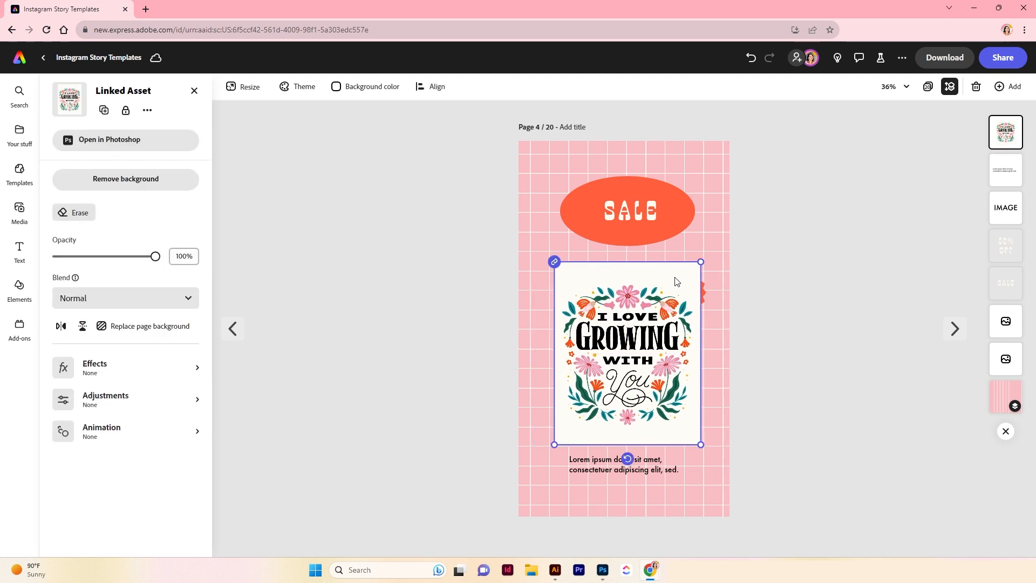
Send the lettering artwork behind the 50% OFF badge and delete the leftover IMAGE label
right_click(676, 280)
click(714, 397)
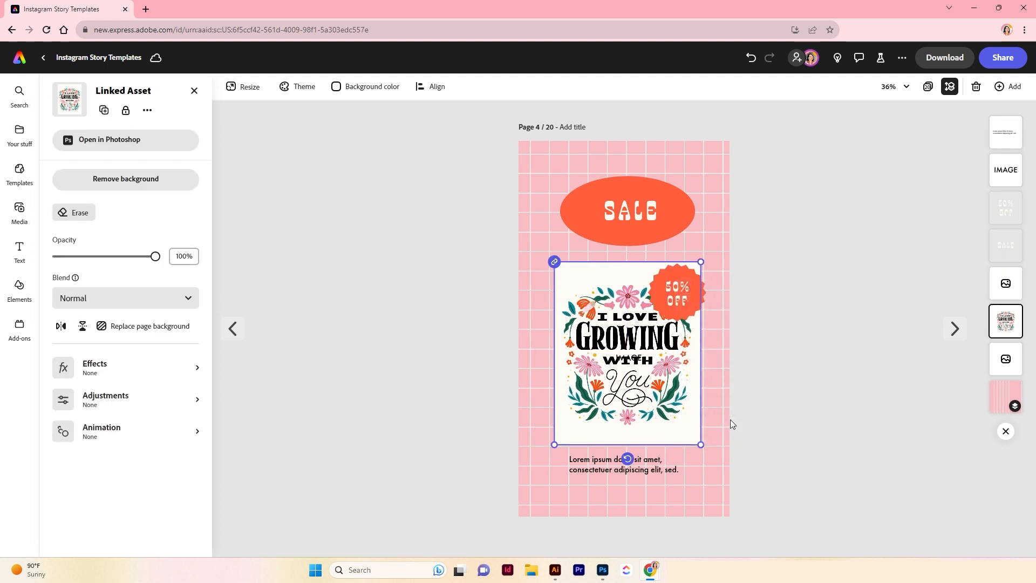
click(824, 399)
drag(675, 434, 672, 439)
click(682, 294)
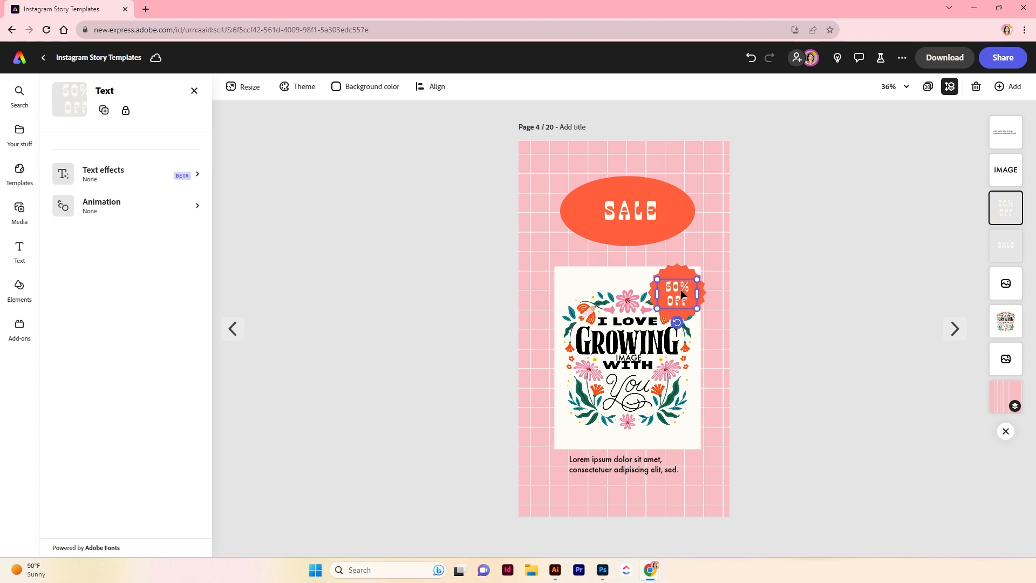
click(820, 385)
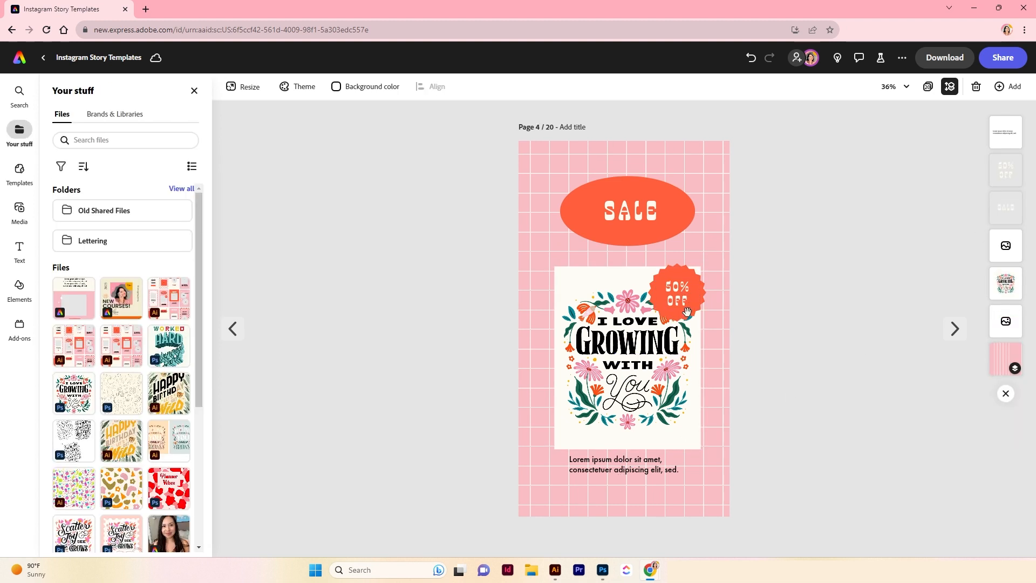
Replace the badge text with "NEW!" and shift the badge up onto the artwork's upper-right corner
click(678, 286)
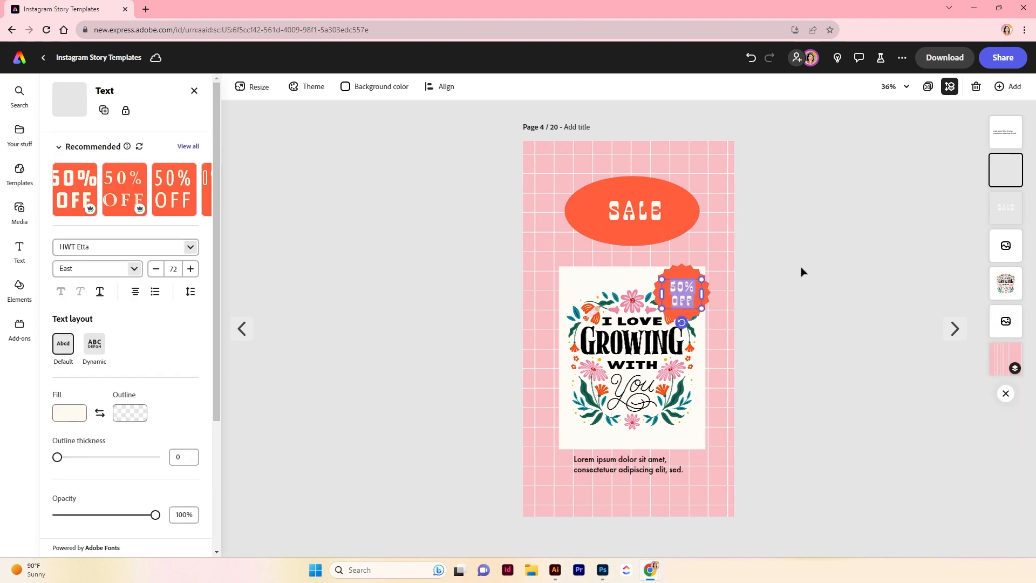
text(NEW!)
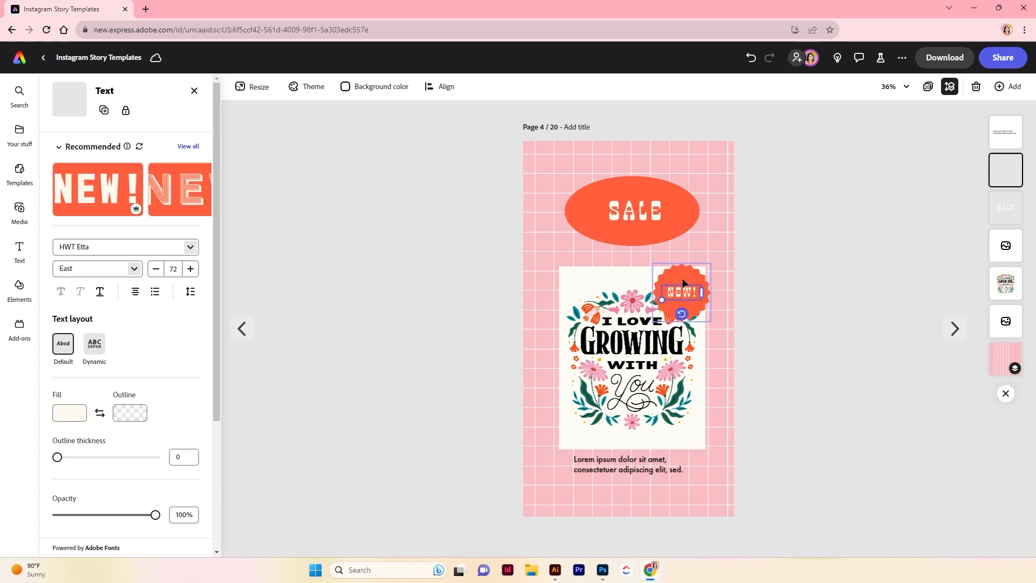
mouse_move(686, 280)
mouse_down()
mouse_move(691, 260)
mouse_move(692, 277)
mouse_up()
click(833, 326)
Replace the SALE heading with "SENTIMENTAL CARD DESIGN" and the caption below the artwork with "Available for licensing."
click(652, 208)
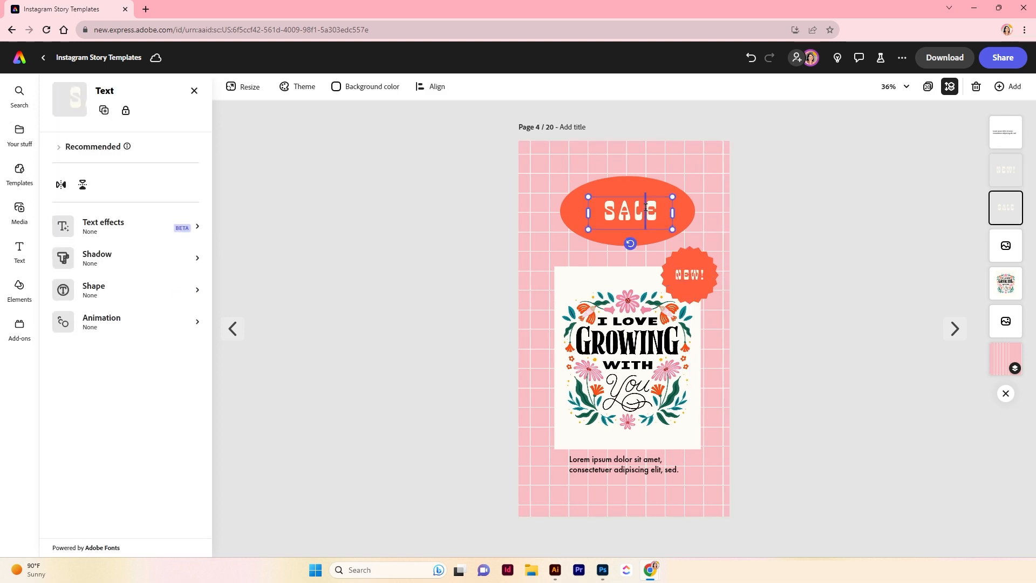
drag(663, 210, 585, 197)
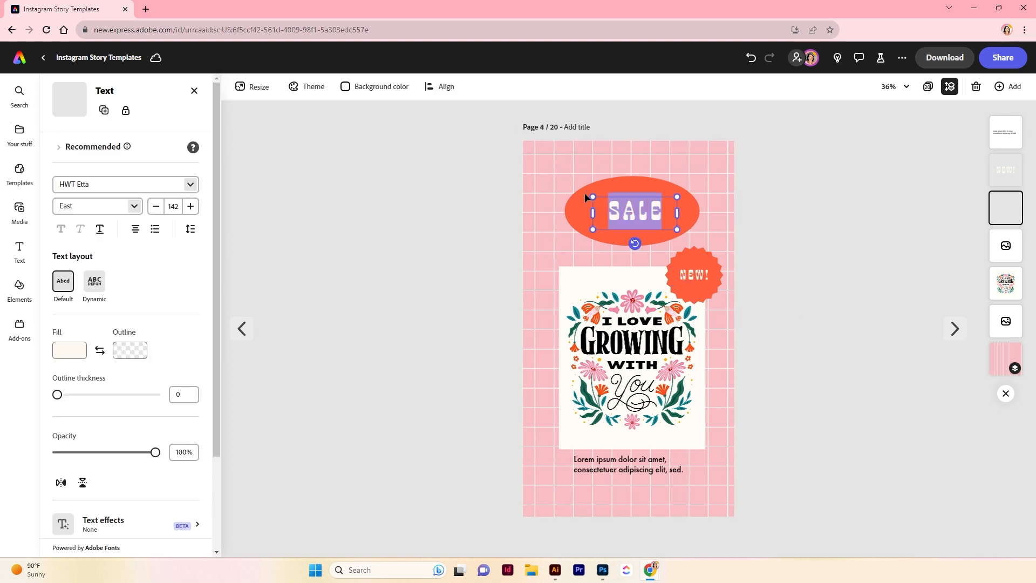
text(SENTIMENTAL CARD DESIGN)
click(869, 456)
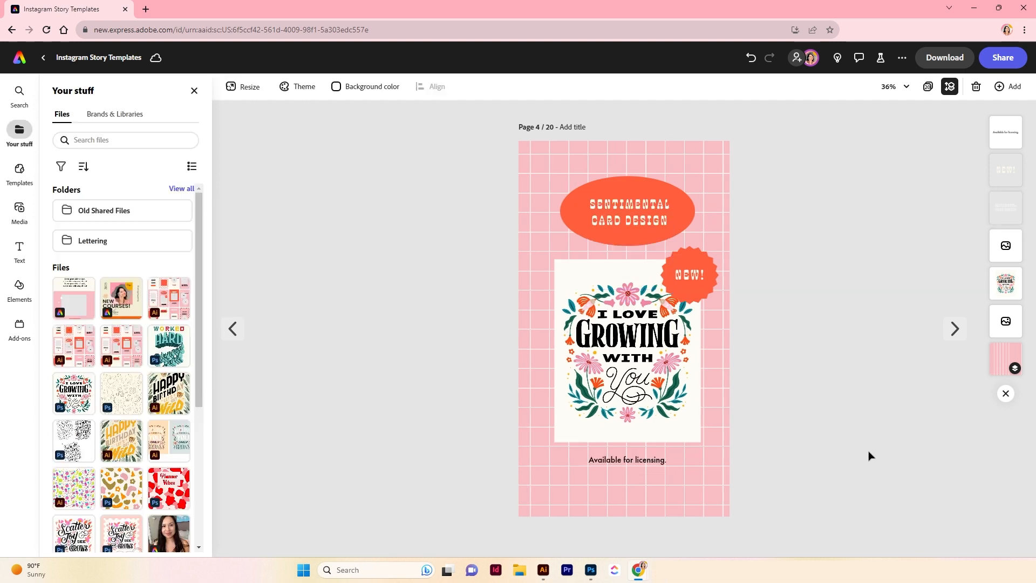
Open the linked lettering artwork in Photoshop and add a Hue/Saturation adjustment above the top layer group with Hue at +14
click(669, 345)
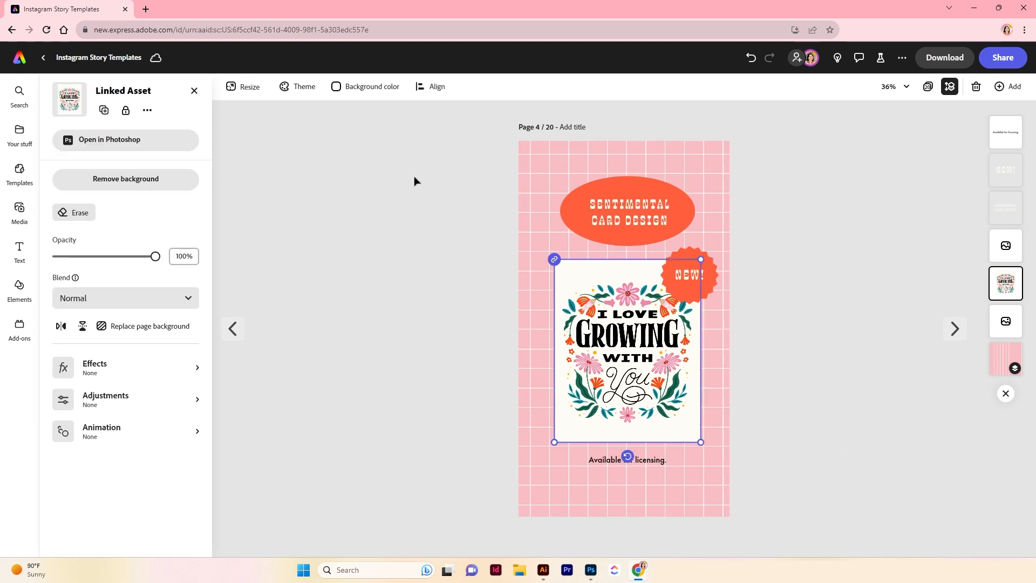
click(167, 140)
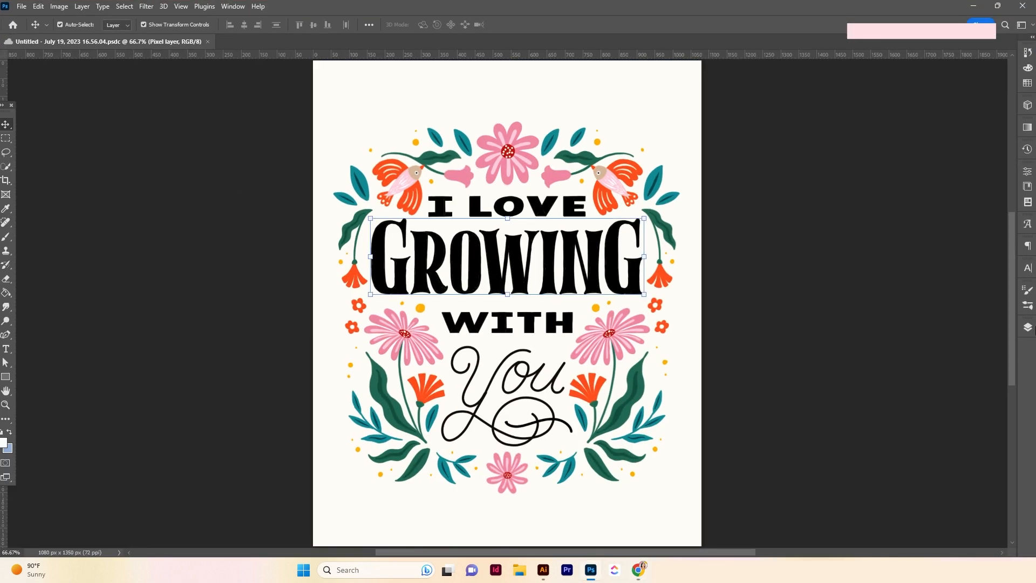
click(1028, 327)
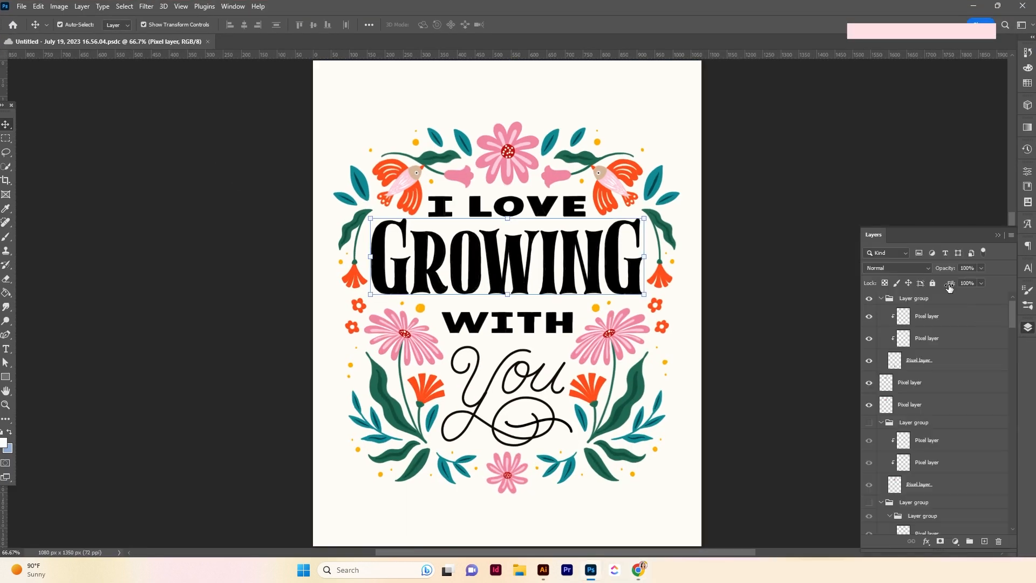
click(943, 297)
click(955, 542)
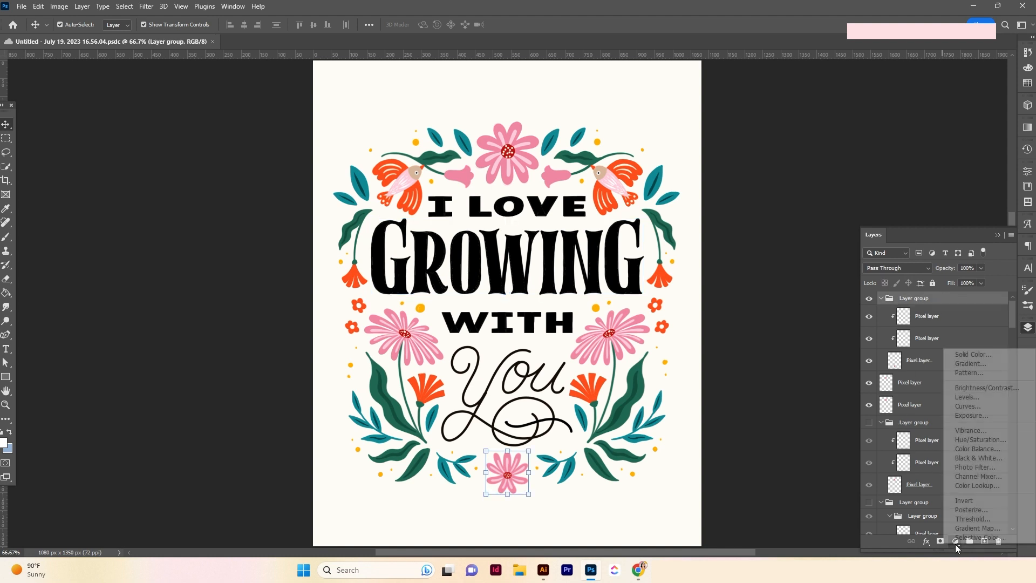
click(981, 443)
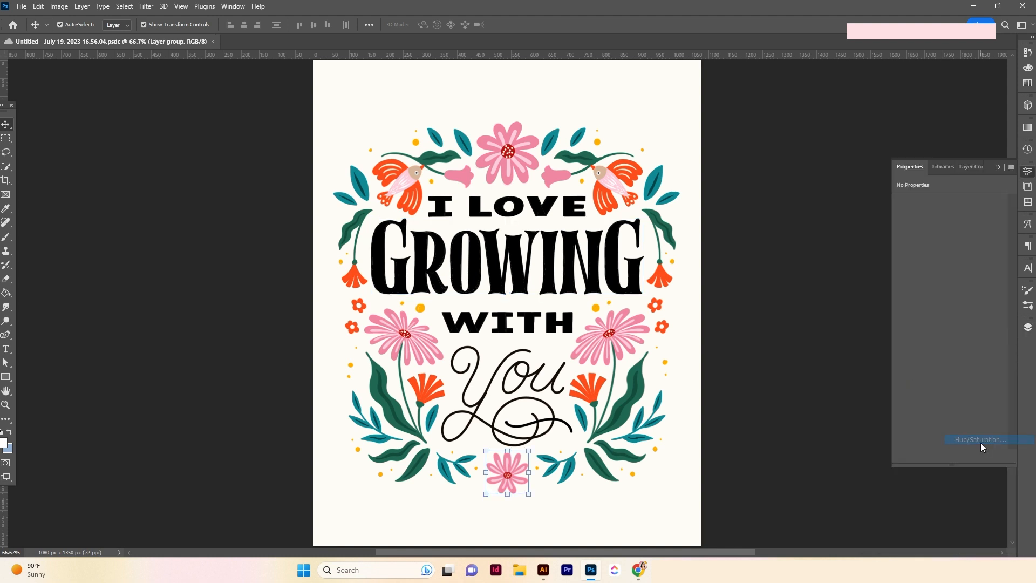
mouse_move(950, 244)
mouse_down()
mouse_move(960, 241)
mouse_move(887, 212)
mouse_move(957, 243)
mouse_up()
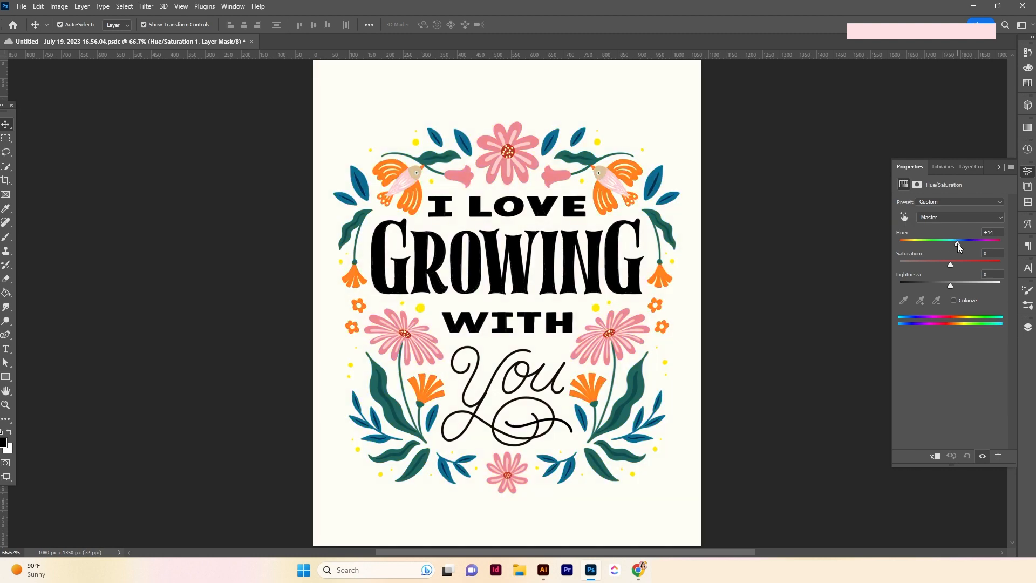
click(822, 115)
Switch back to Adobe Express and update the linked lettering artwork to its new version
click(638, 570)
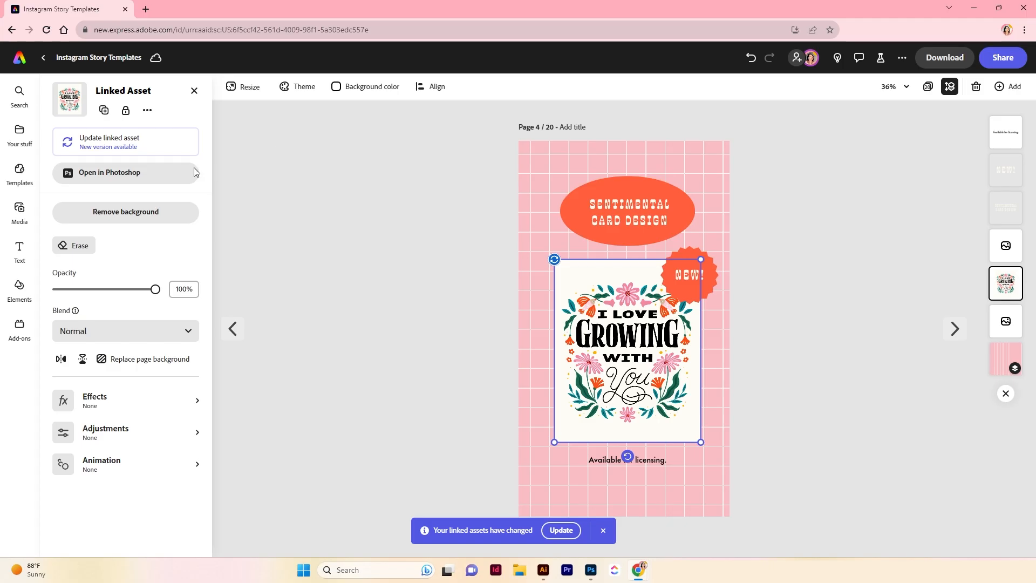
click(127, 149)
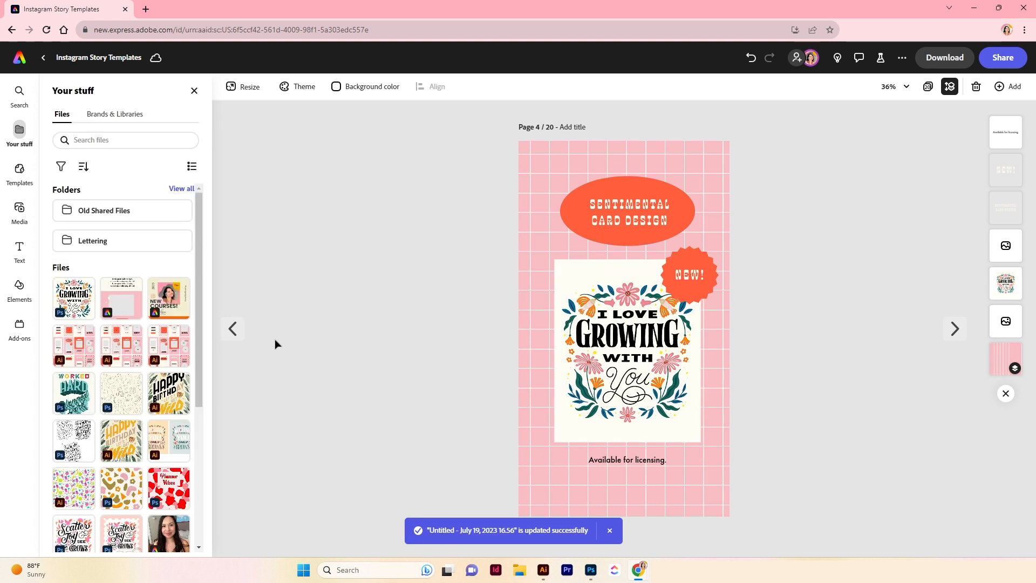
click(143, 137)
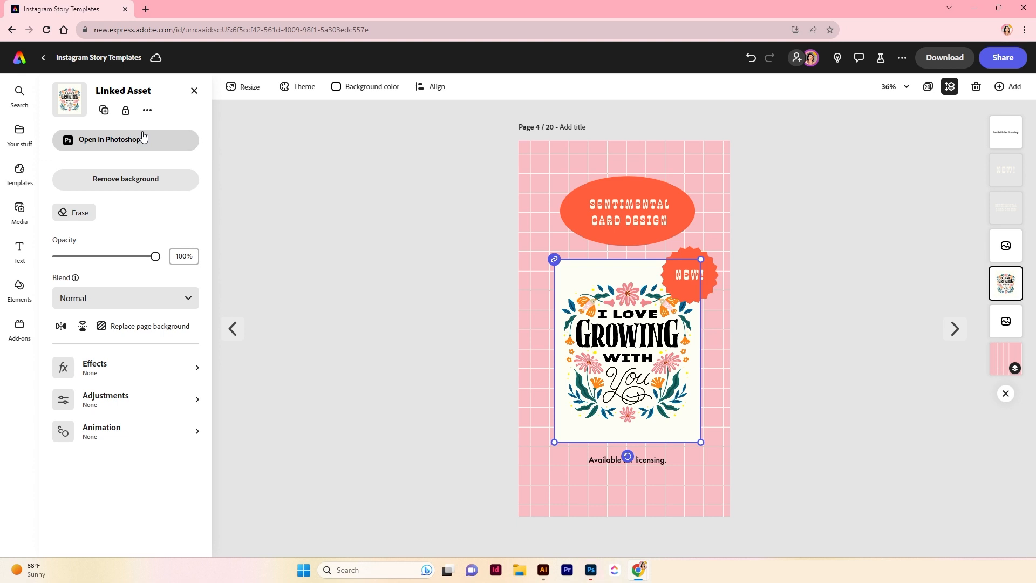
click(591, 572)
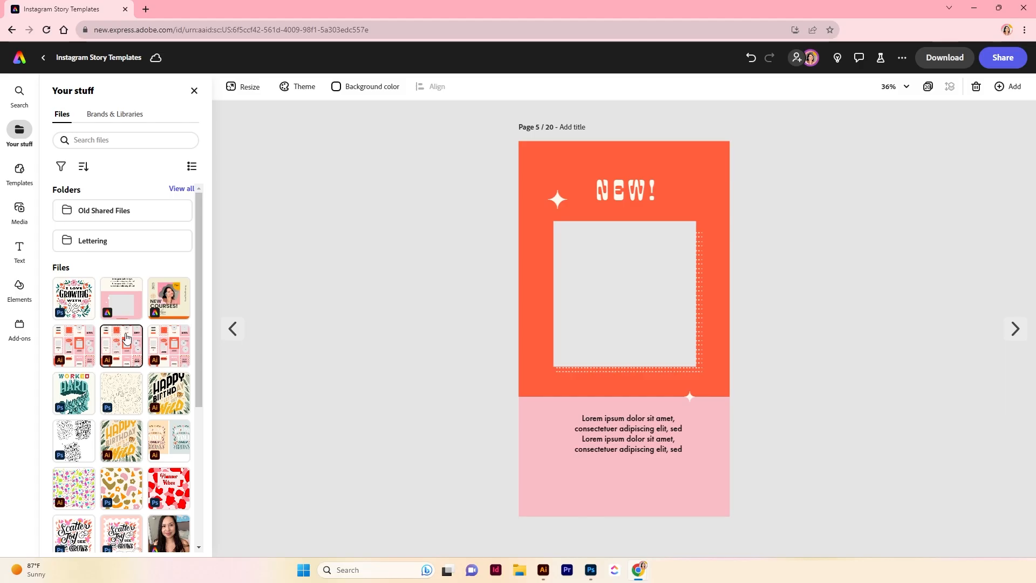
Insert the dark green "To the most Extraordinary Lovely Caring Best Mom" artwork from the saved files on page 5, and enlarge it over the placeholder
scroll(127, 338, down, 1)
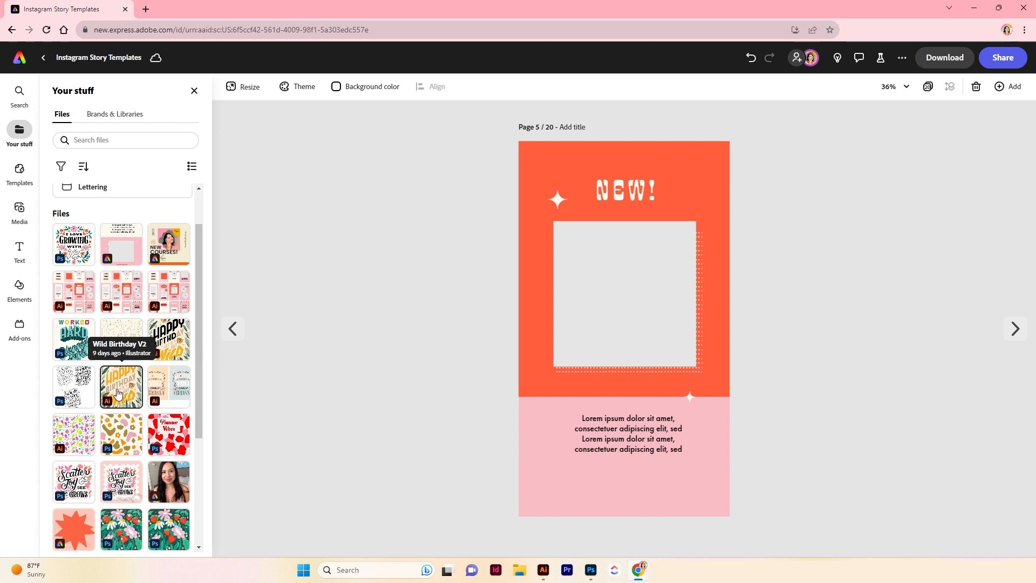
scroll(118, 392, down, 3)
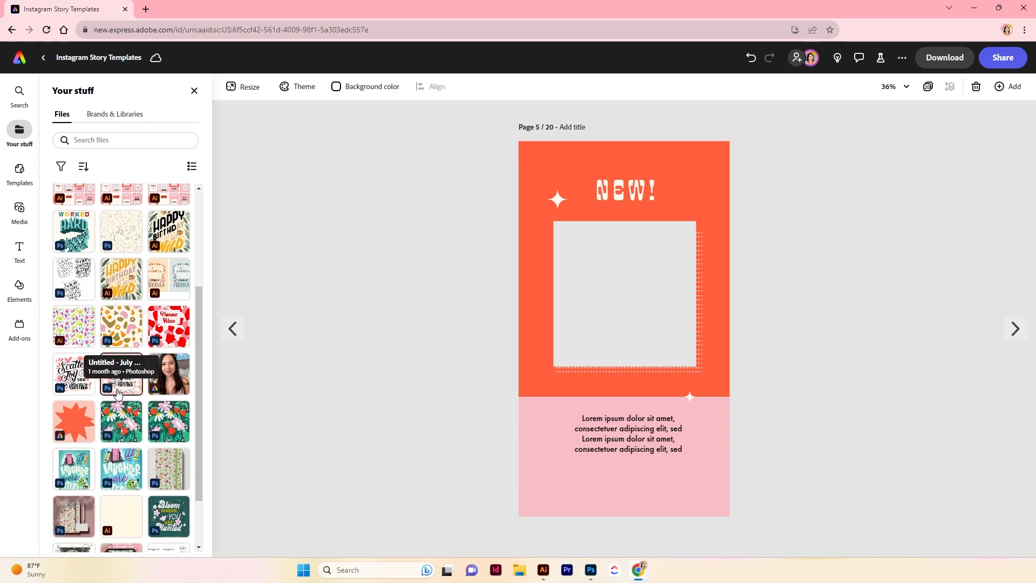
scroll(184, 438, down, 4)
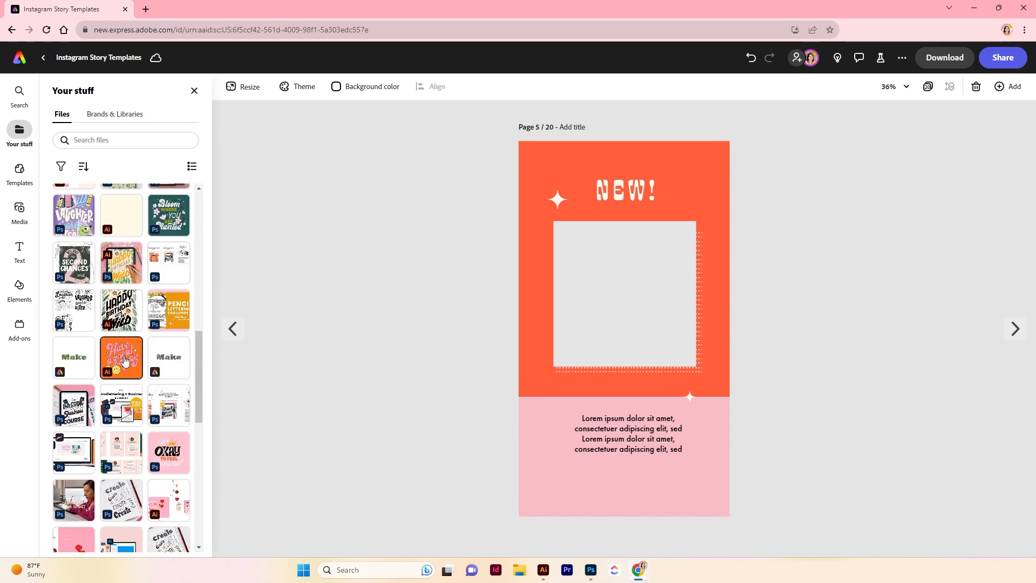
scroll(125, 360, down, 2)
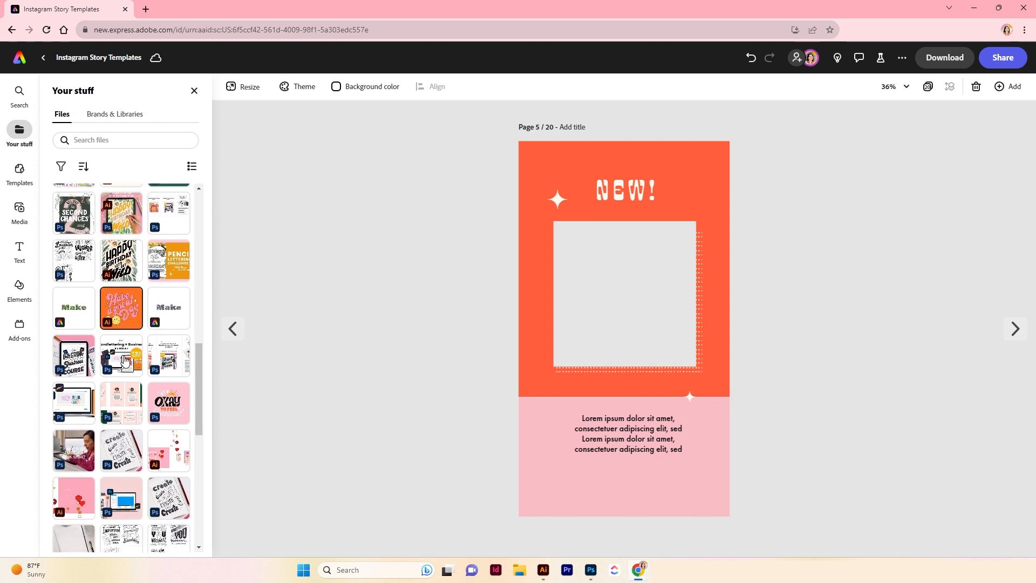
scroll(125, 360, down, 1)
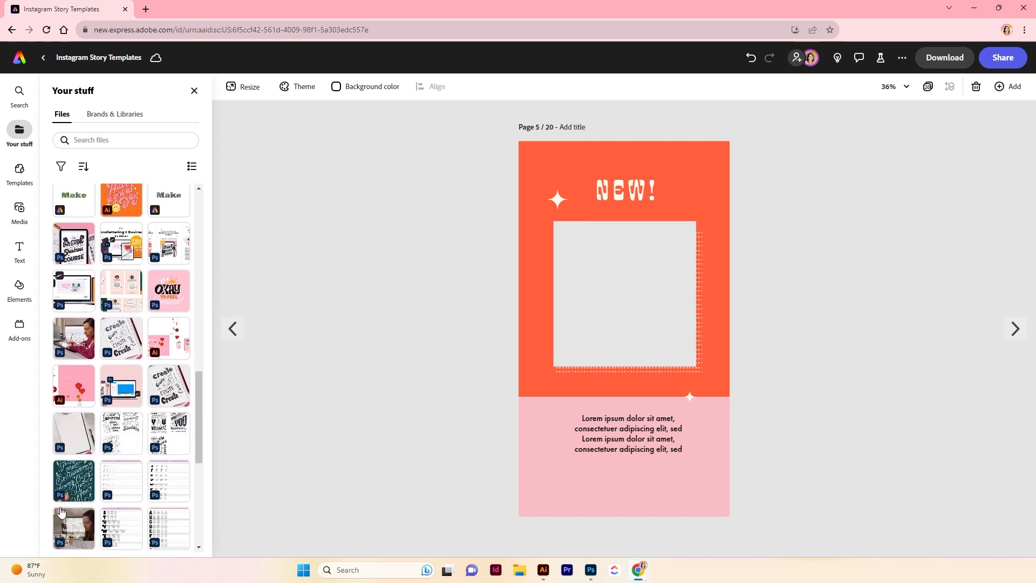
click(76, 486)
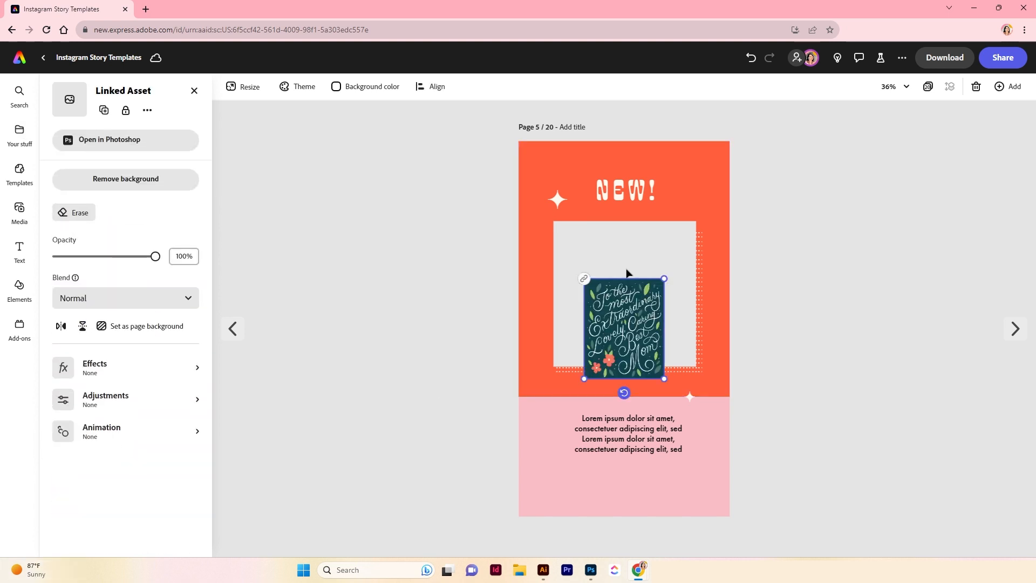
drag(678, 257, 703, 212)
drag(674, 270, 656, 268)
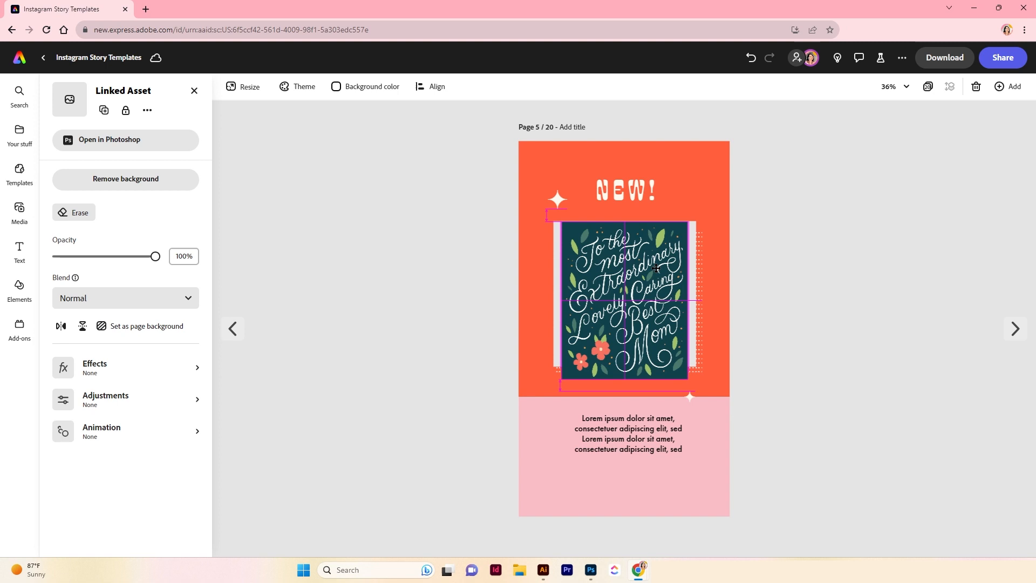
Delete the grey image placeholder behind the Mom artwork and nudge the artwork slightly up
click(791, 287)
click(692, 277)
key(Delete)
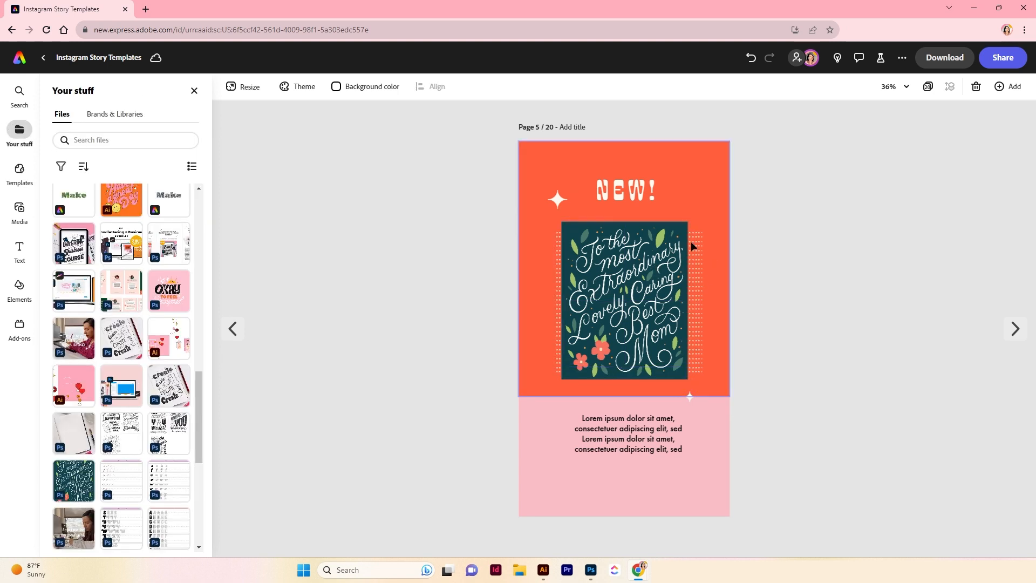
click(698, 257)
click(804, 287)
drag(663, 267, 663, 262)
click(701, 283)
Replace page 5's NEW! heading with "MOTHER'S DAY" and widen its text box across the artwork's width
click(657, 441)
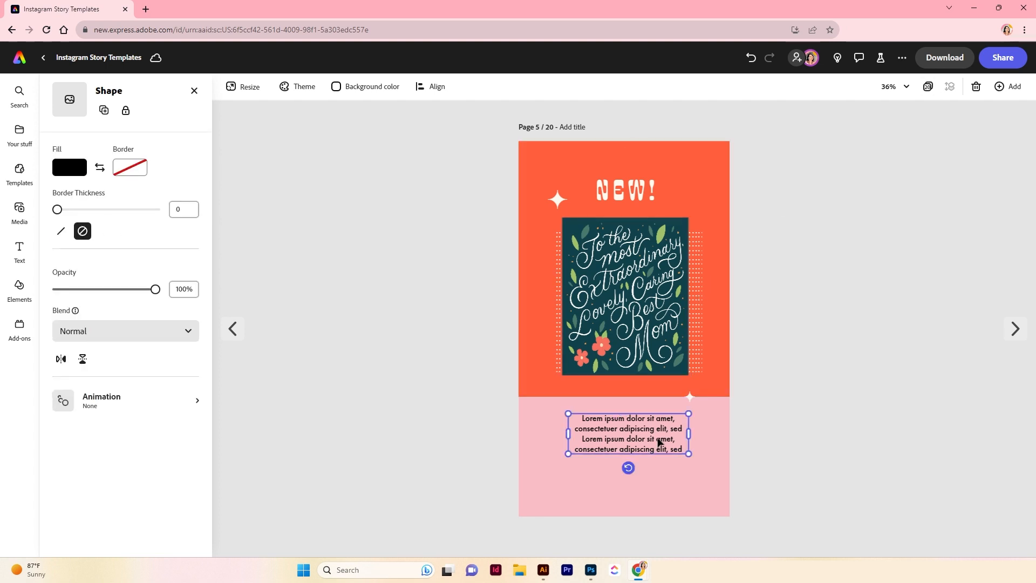
double_click(617, 187)
text(MOTHER'S DAY)
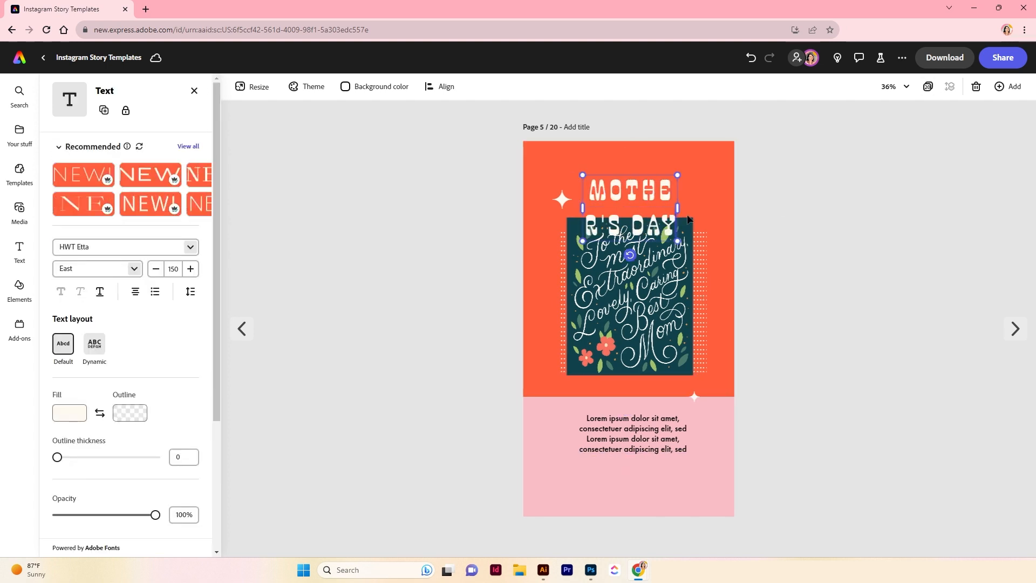
drag(678, 201, 734, 208)
click(693, 190)
key(BackSpace)
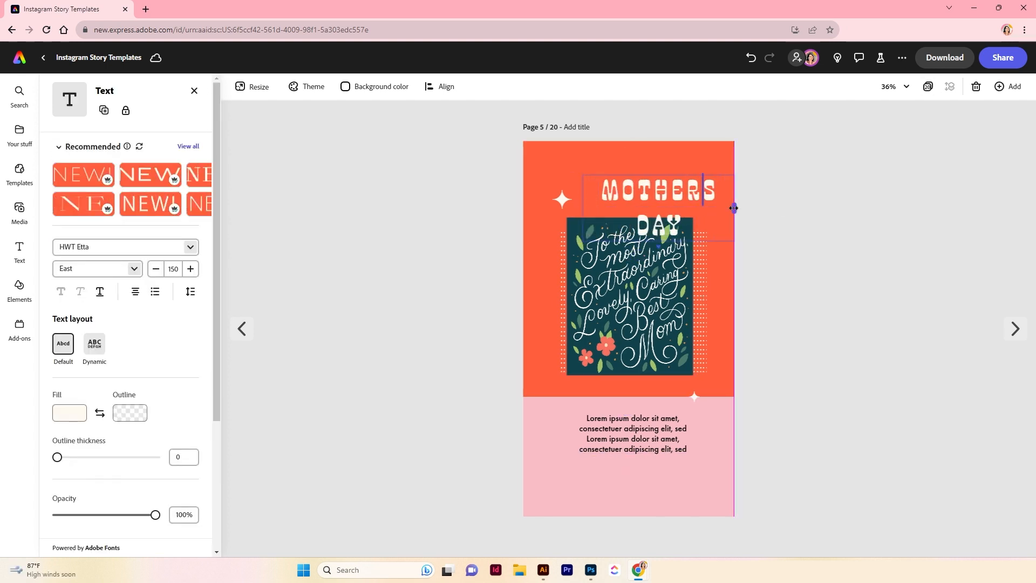
drag(691, 175, 664, 171)
click(678, 184)
text(')
Reduce the whole MOTHER'S DAY heading to font size 129 so it fits on one line
key(ctrl+a)
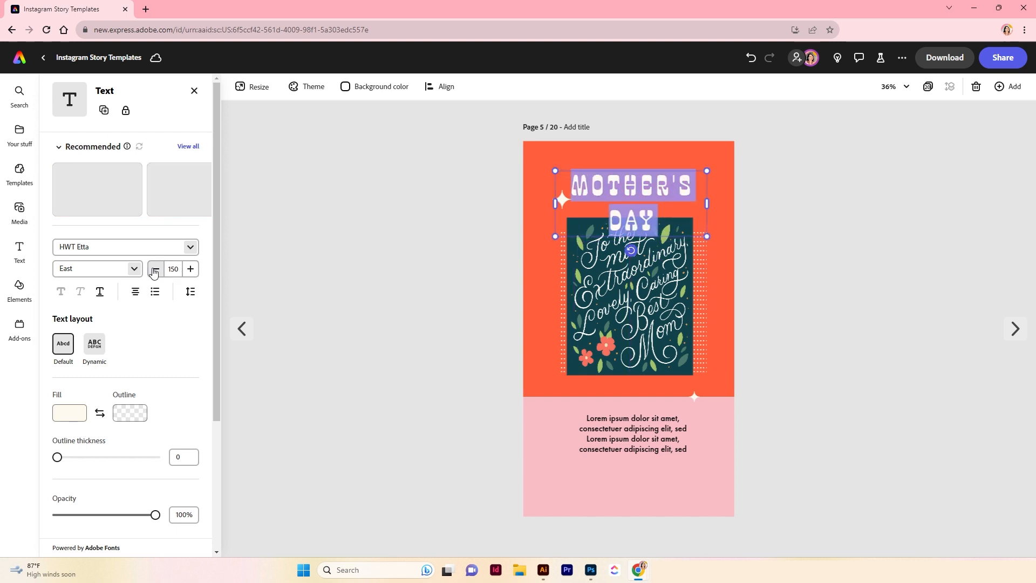
click(156, 268)
click(688, 195)
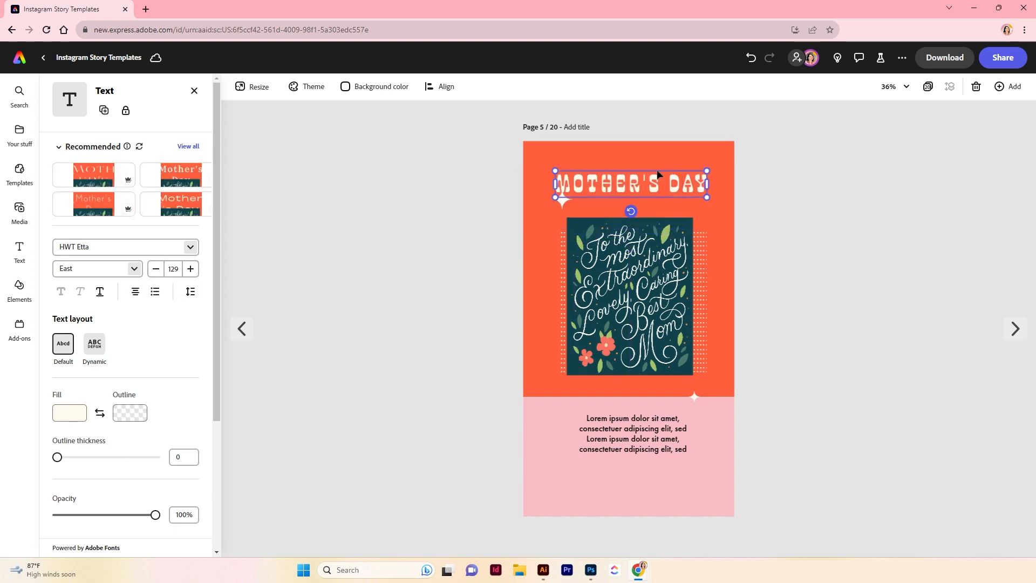
Move the upper sparkle down beside the artwork's upper-left corner, and adjust the heading and artwork positions to even out their spacing
drag(562, 204, 549, 218)
drag(667, 173, 677, 176)
click(724, 385)
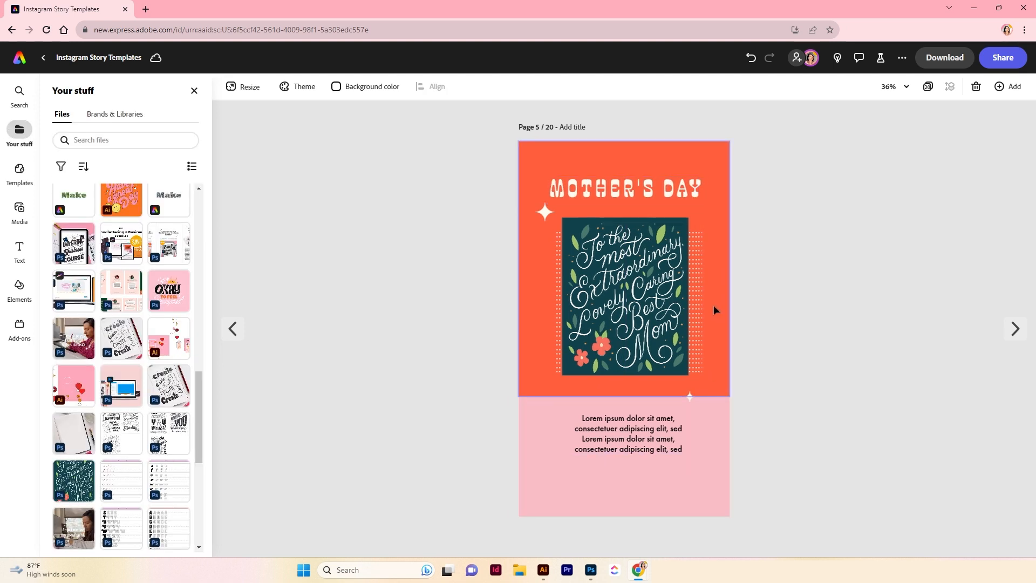
drag(663, 323, 663, 319)
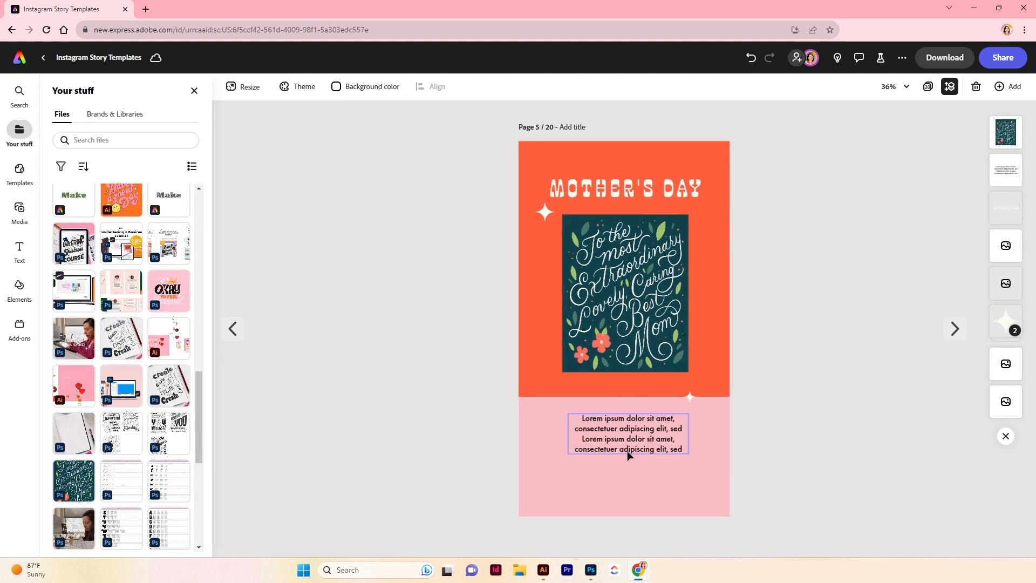
Replace page 5's placeholder paragraph with the lines "Available for Licensing." and "Color Options Available."
click(626, 454)
triple_click(630, 441)
key(ctrl+a)
text(Color)
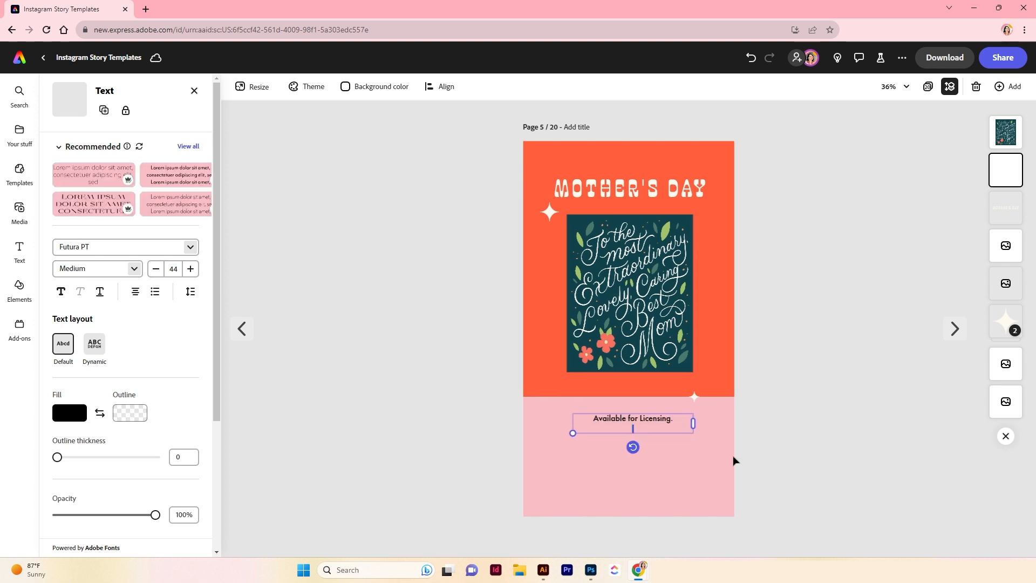
click(813, 464)
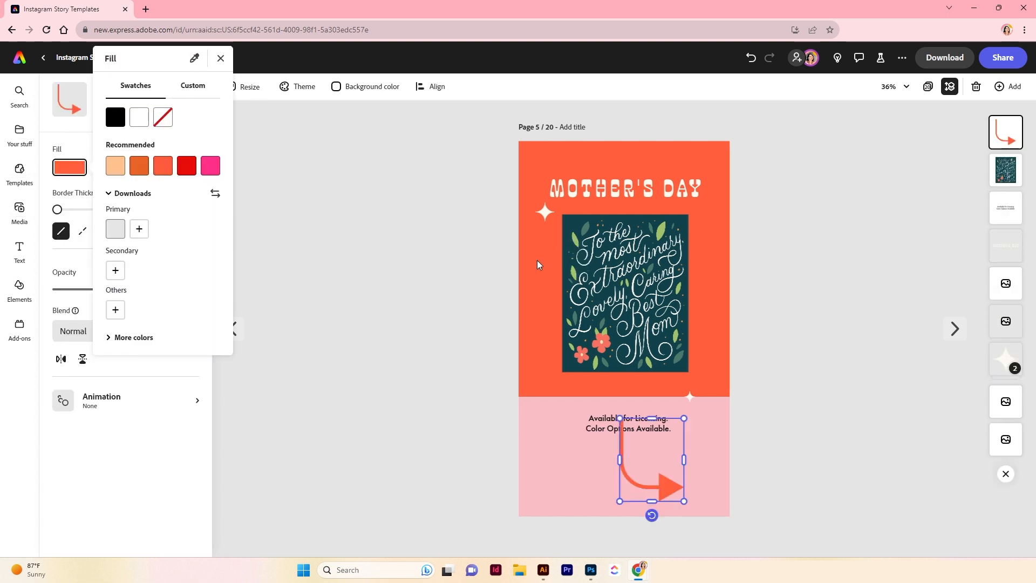
Shrink the orange arrow on page 5 so it sits beneath the licensing text
click(537, 265)
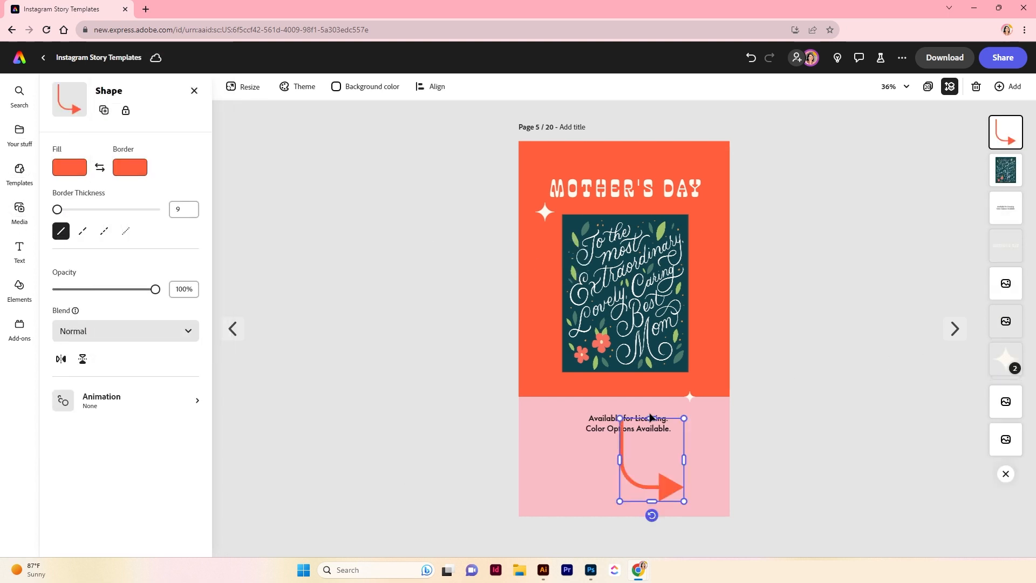
drag(684, 418, 654, 455)
Apply an In animation to page 5's MOTHER'S DAY heading
click(624, 189)
drag(217, 322, 218, 388)
click(138, 504)
click(77, 148)
click(77, 172)
Apply the looping Wiggle animation to the Mother's Day artwork on page 5
click(652, 427)
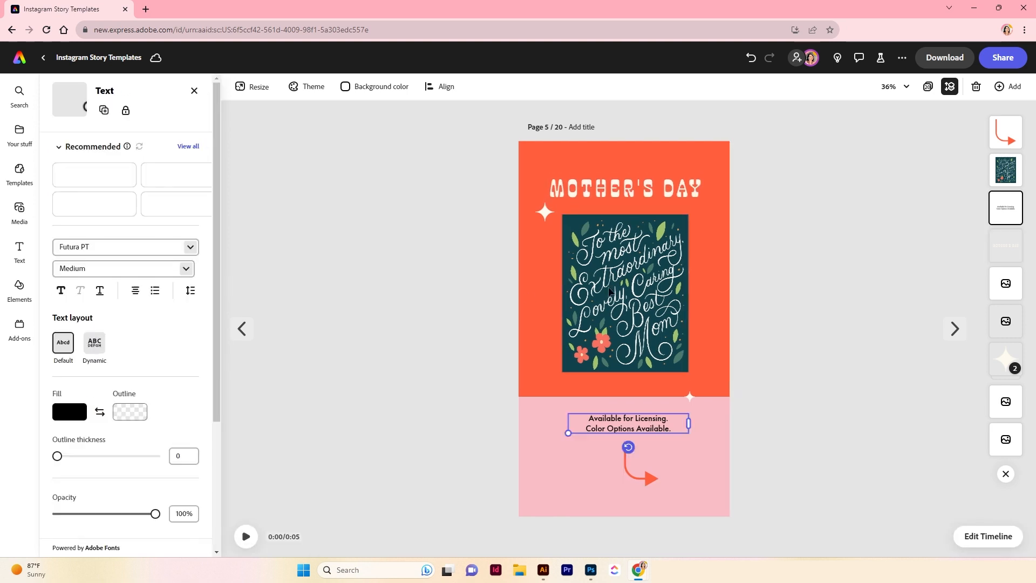
click(622, 312)
click(111, 431)
click(122, 177)
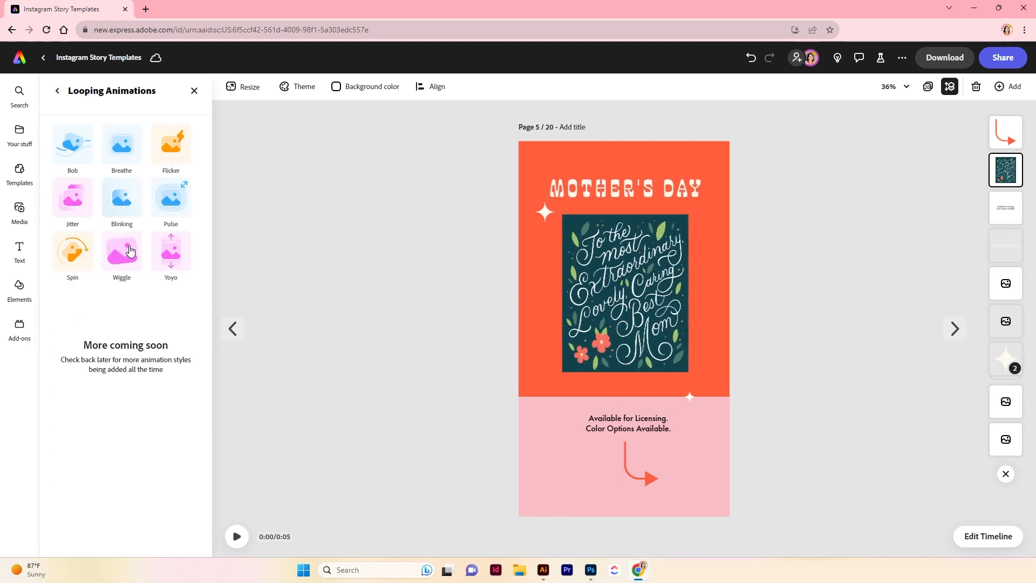
Apply the Fade In animation to the two-line licensing text below the Mother's Day artwork
click(633, 423)
drag(216, 483, 215, 537)
click(129, 503)
click(87, 163)
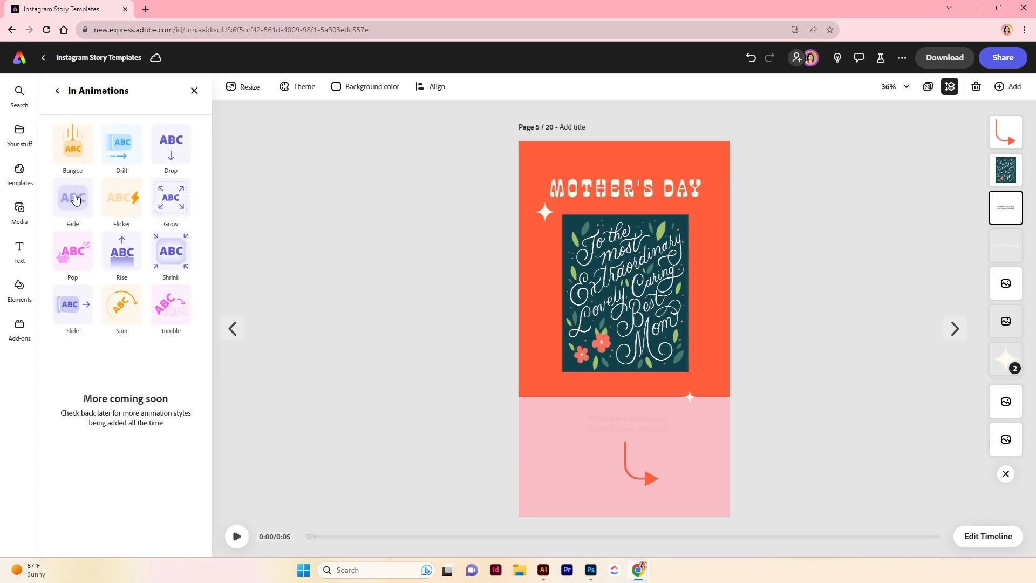
click(76, 198)
Apply the Bungee In animation to page 5's orange arrow and play the page to preview it
click(641, 476)
click(125, 400)
click(76, 146)
click(67, 144)
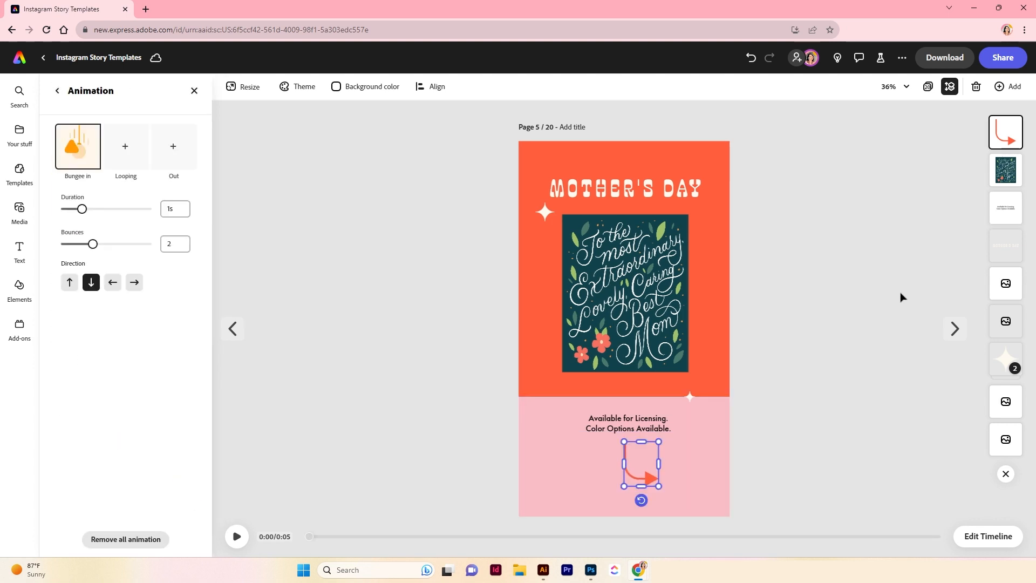
click(899, 294)
click(237, 536)
On page 4, group the SENTIMENTAL CARD DESIGN text with its oval and apply the Bungee In animation to the group
click(233, 328)
click(662, 187)
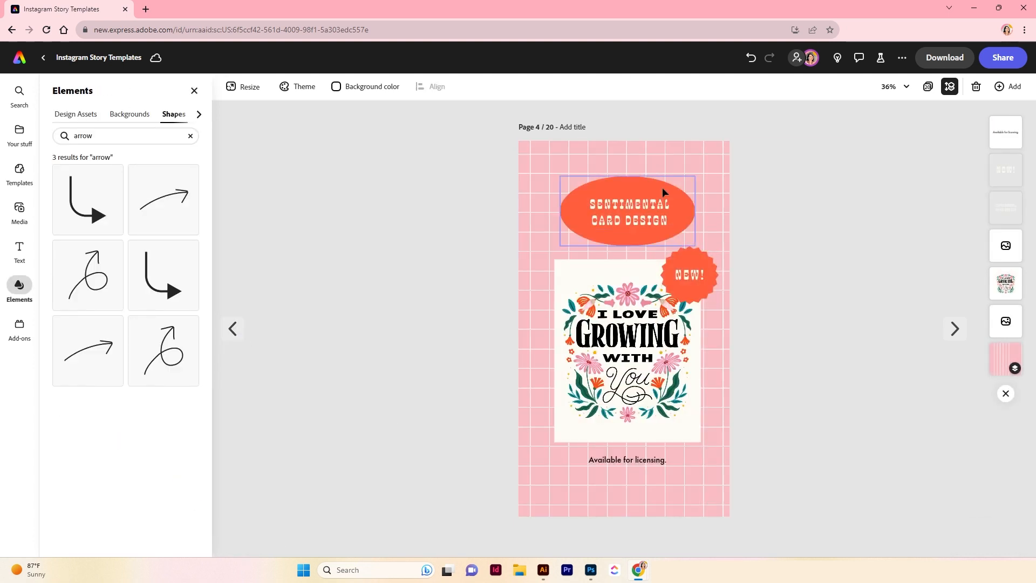
key(ctrl+g)
click(77, 331)
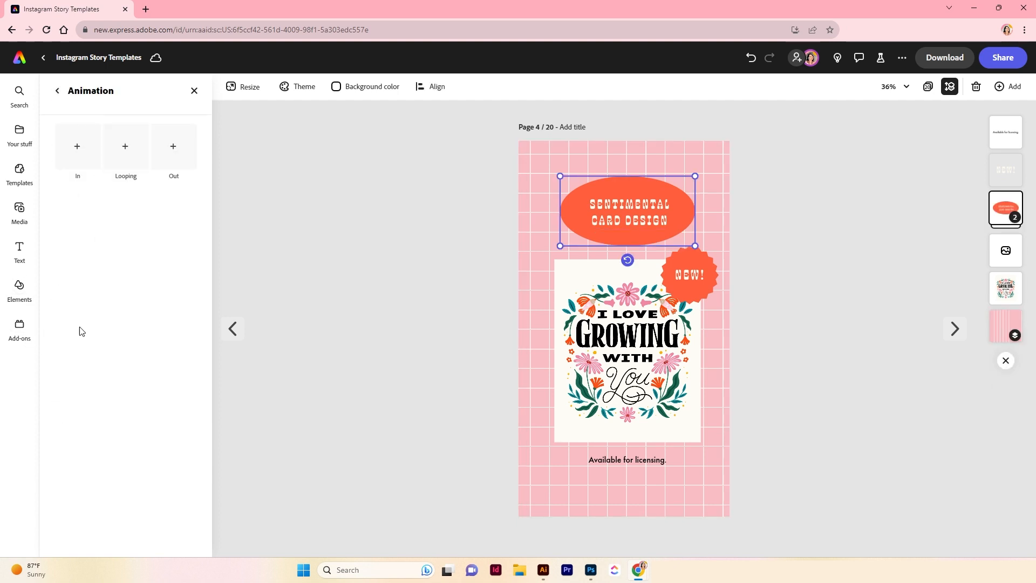
click(78, 145)
click(72, 145)
Apply an In animation to the linked "I Love Growing With You" artwork on page 4
click(596, 424)
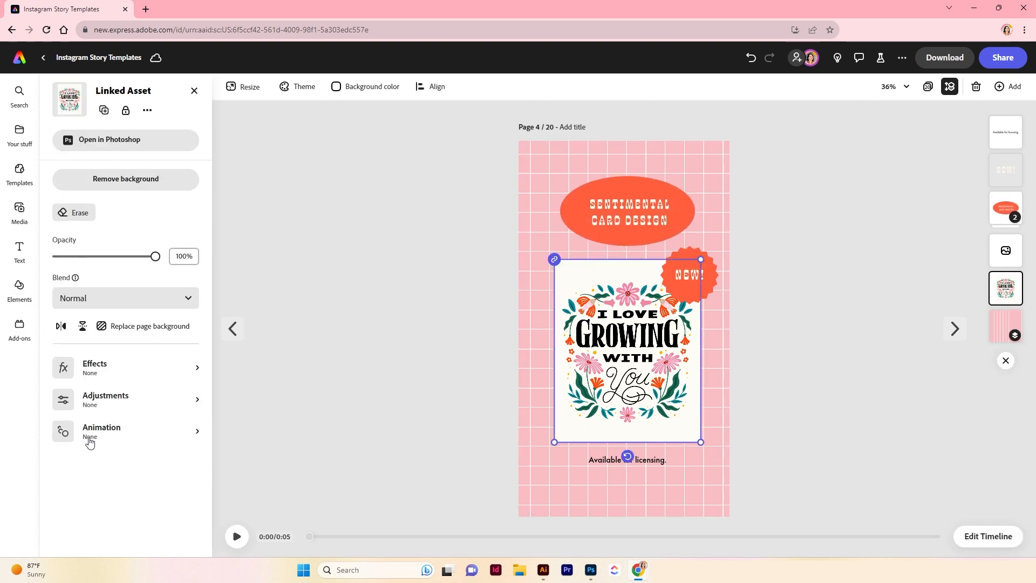
click(87, 436)
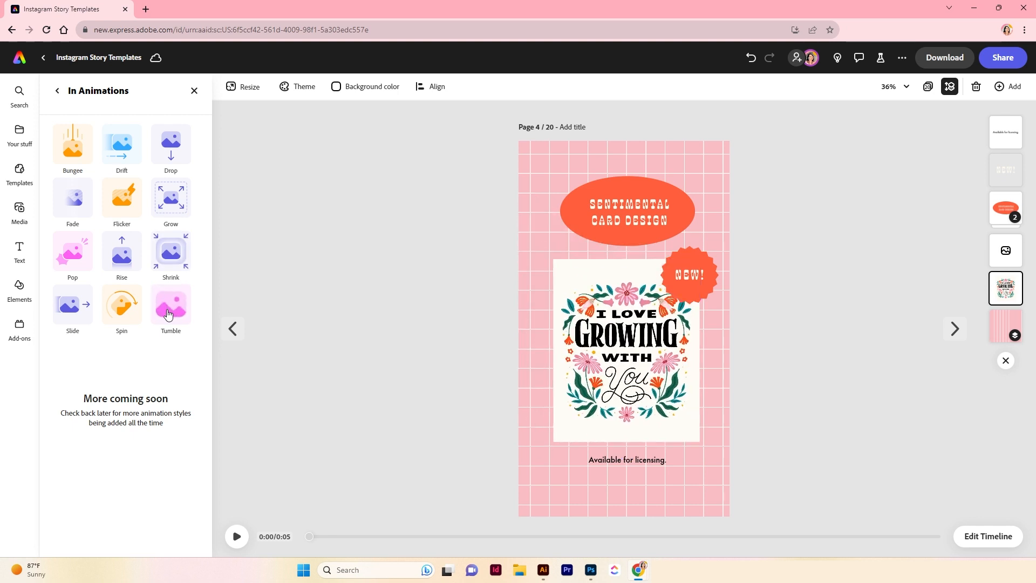
click(85, 322)
Group the NEW! text with its scalloped badge and give the group the looping Wiggle animation
click(708, 277)
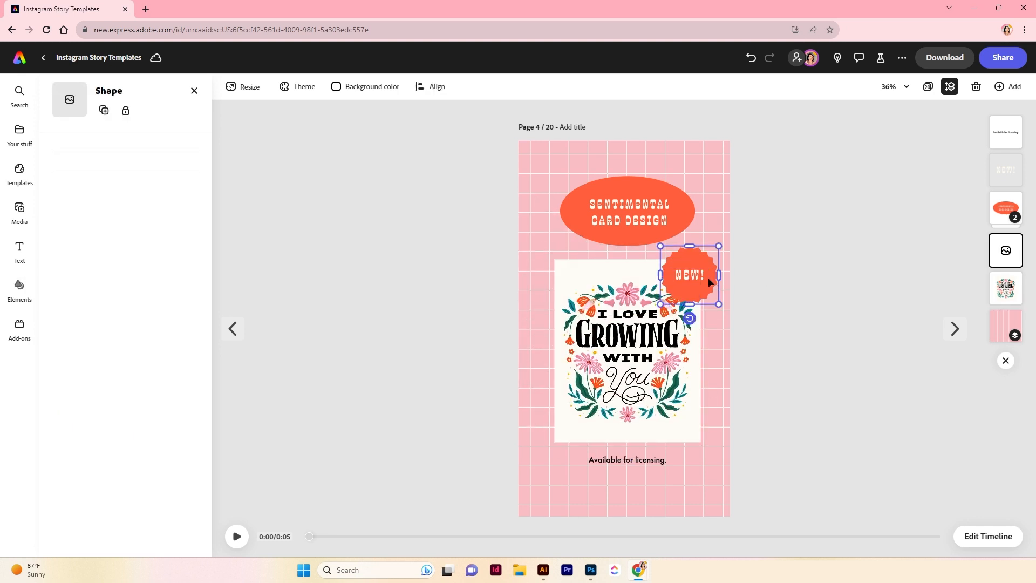
shift+click(690, 276)
click(81, 153)
click(89, 321)
click(123, 143)
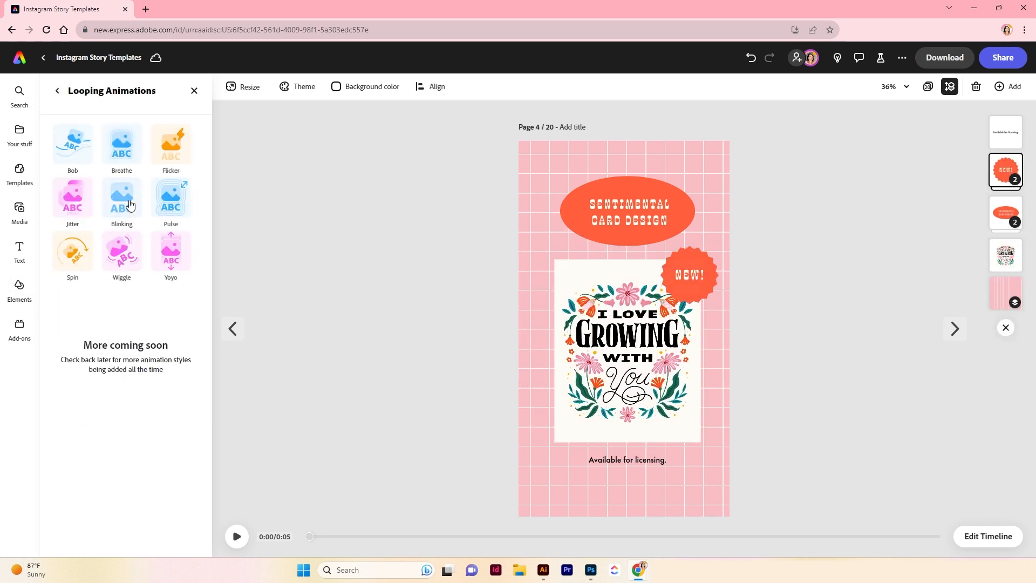
click(118, 261)
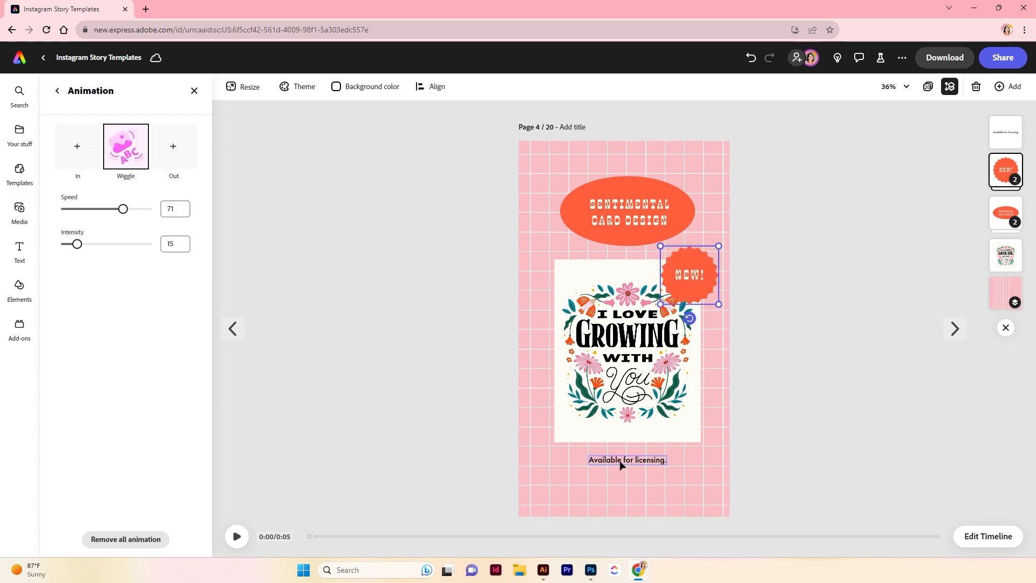
Apply the Fade In animation to the "Available for licensing." text on page 4
click(620, 462)
scroll(157, 346, down, 5)
click(92, 488)
click(86, 148)
click(76, 198)
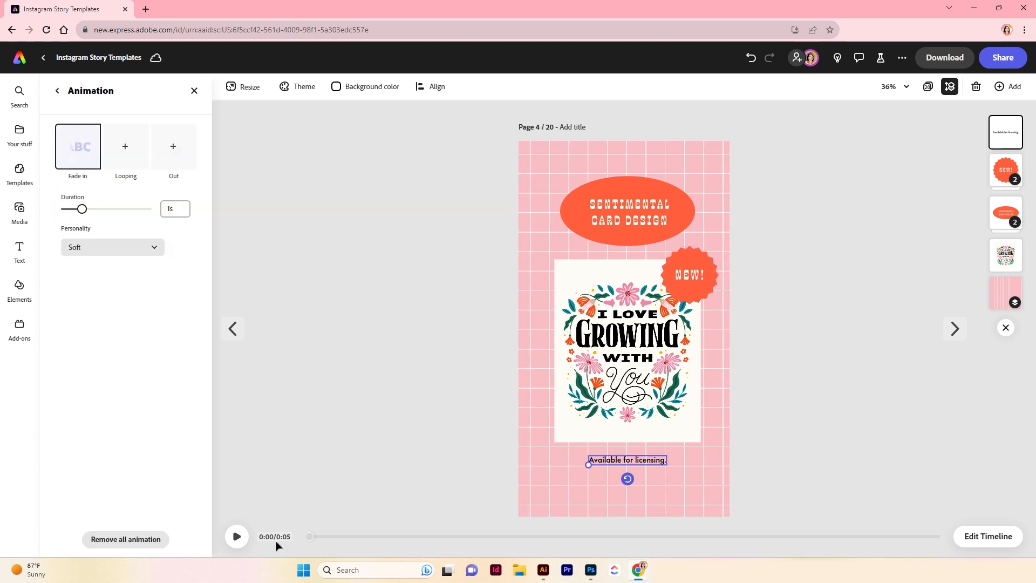
Play pages 3 through 6 one after another to review their animations
click(929, 88)
click(314, 223)
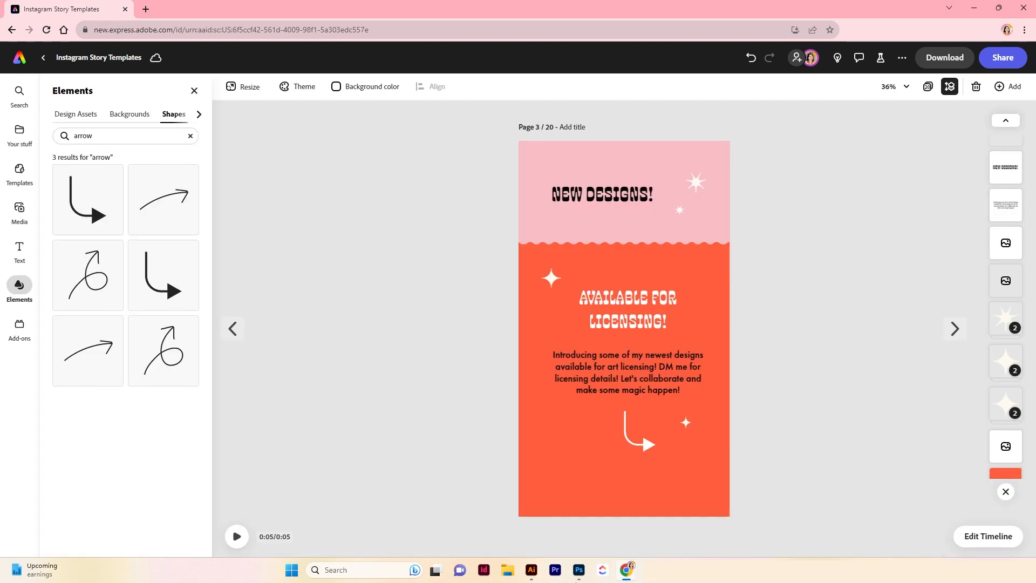
click(237, 535)
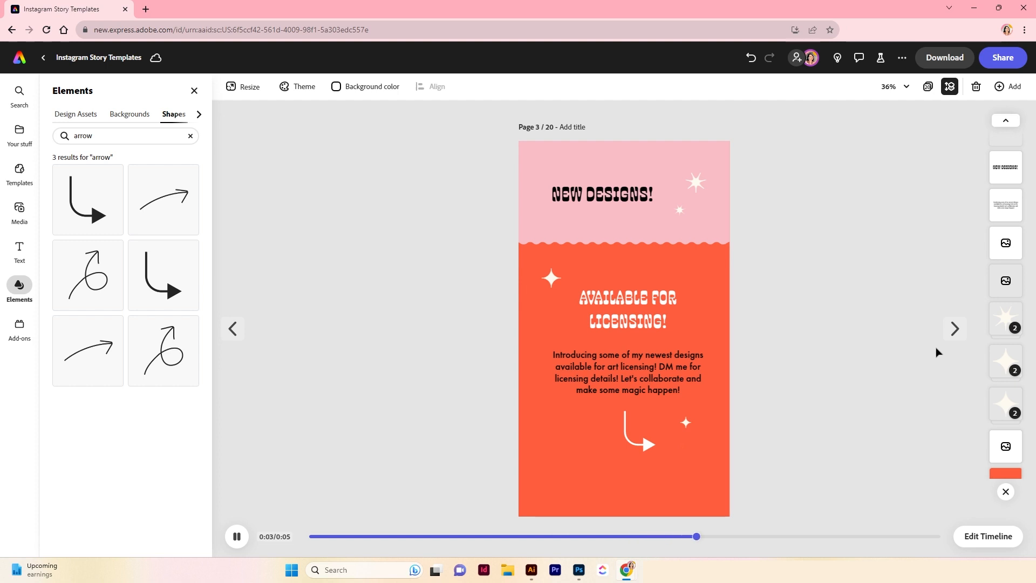
click(955, 328)
click(237, 536)
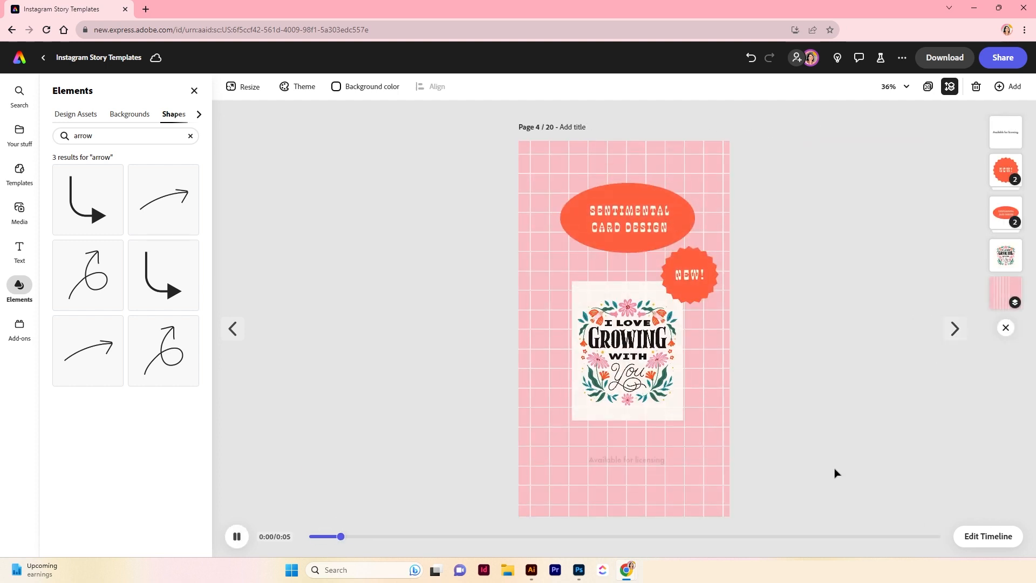
click(955, 328)
click(237, 536)
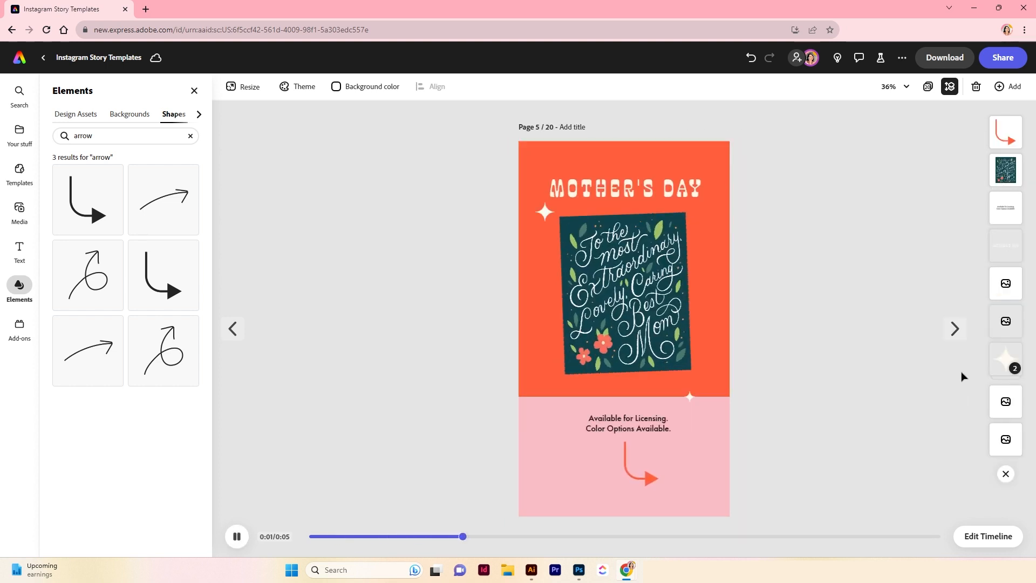
click(955, 328)
click(238, 536)
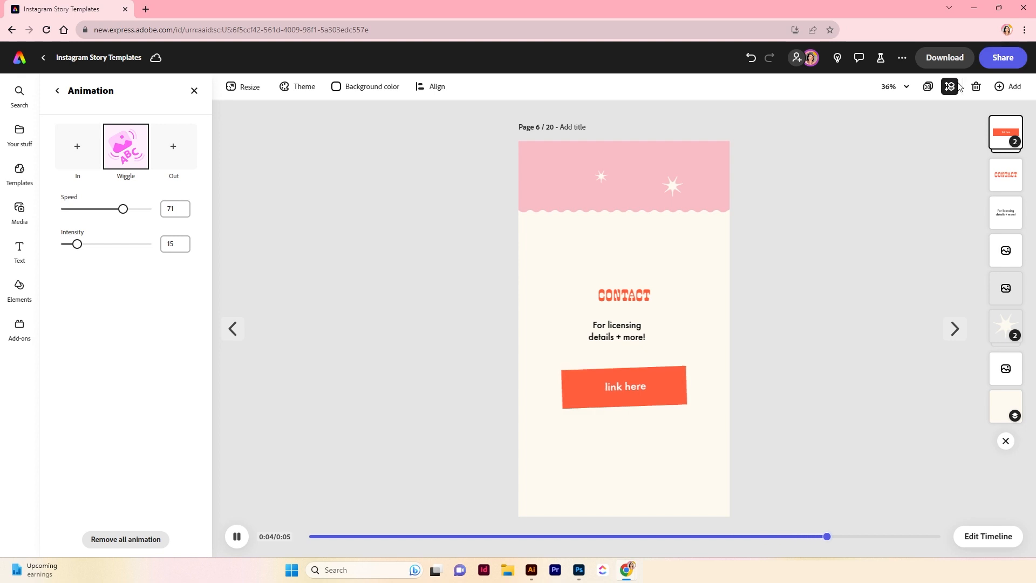
Select pages 3 through 6 in the page overview and download the selected pages in MP4 format
click(928, 86)
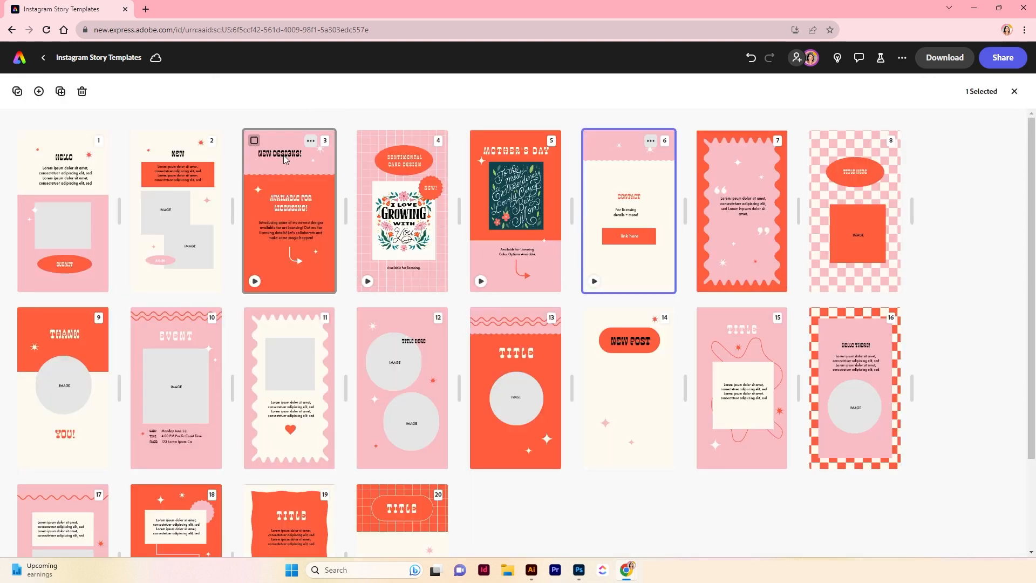
click(255, 142)
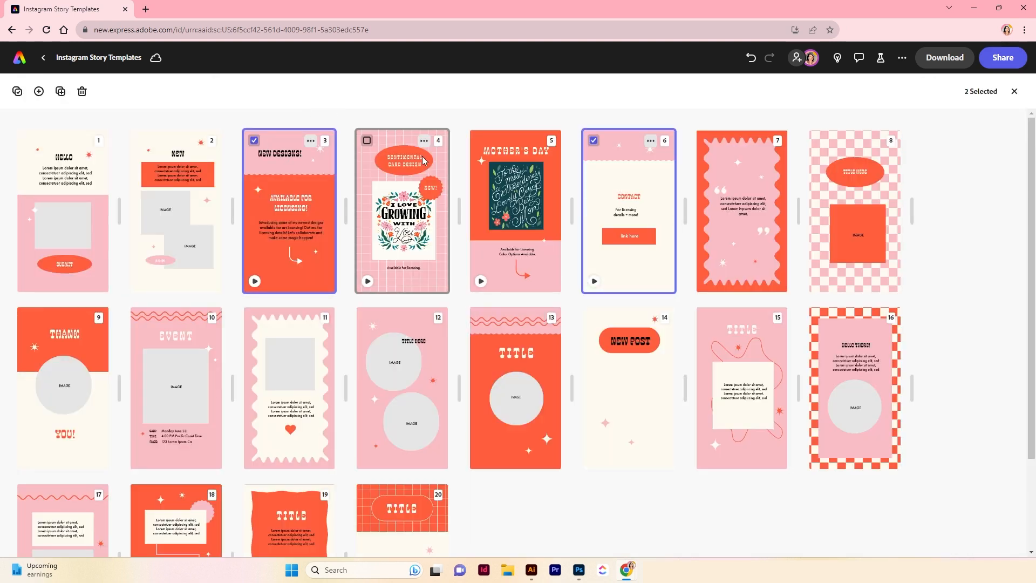
click(391, 154)
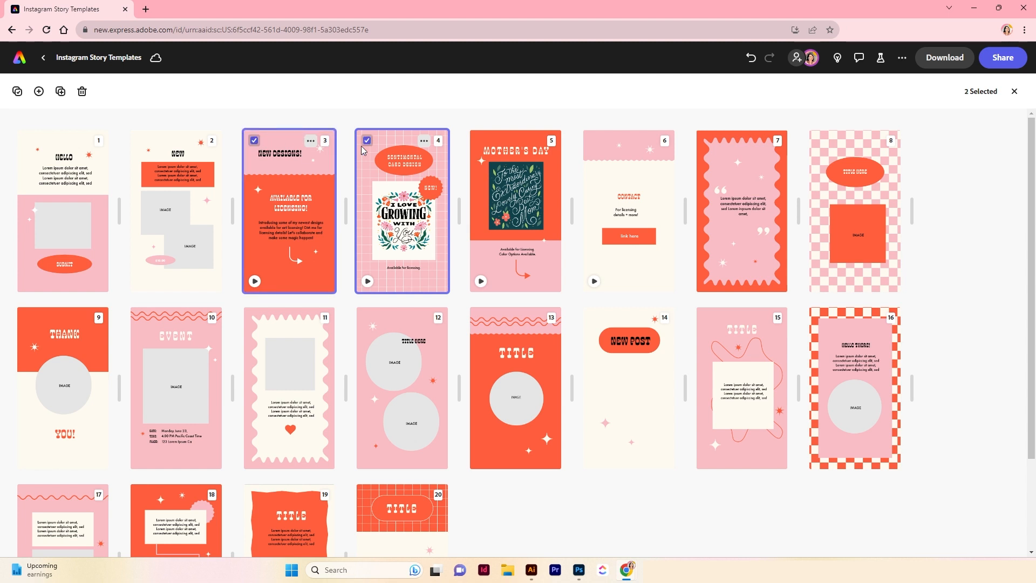
click(480, 141)
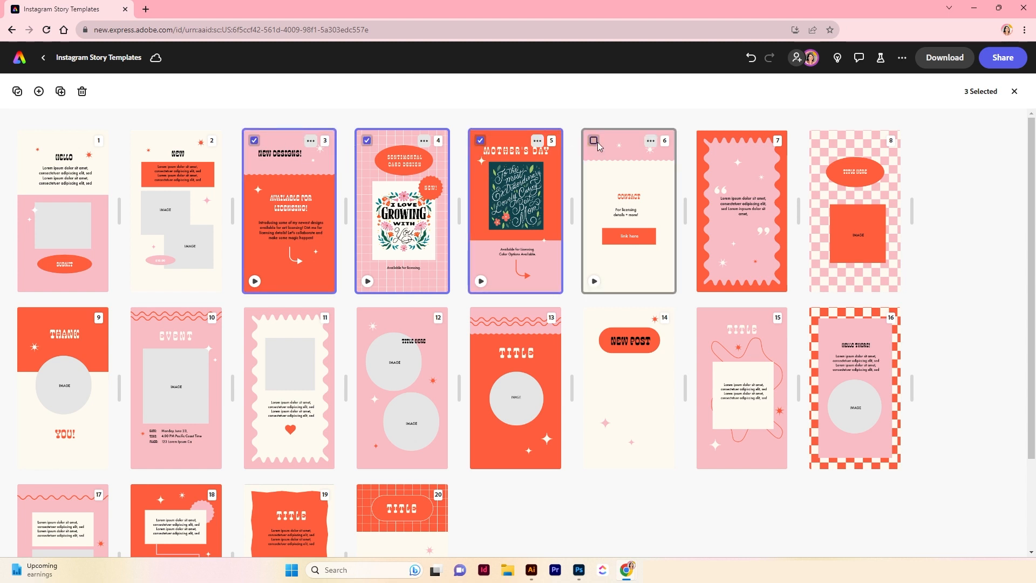
click(955, 59)
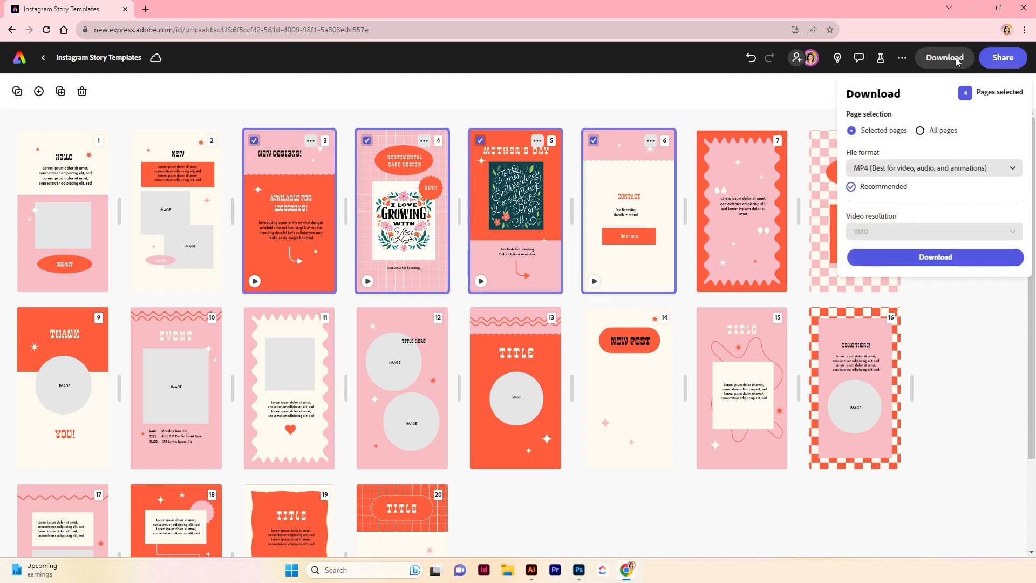
click(920, 258)
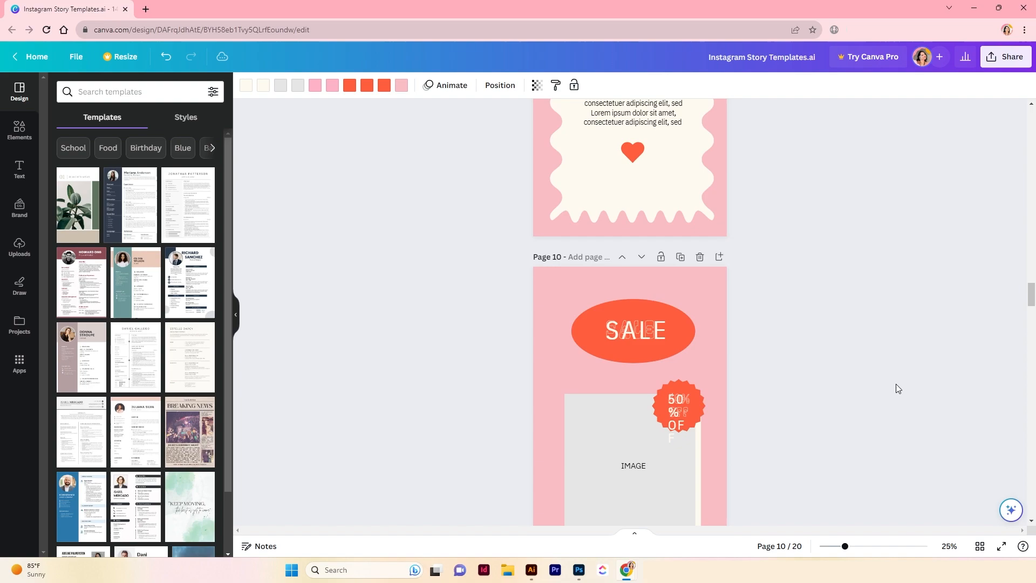
scroll(897, 387, down, 8)
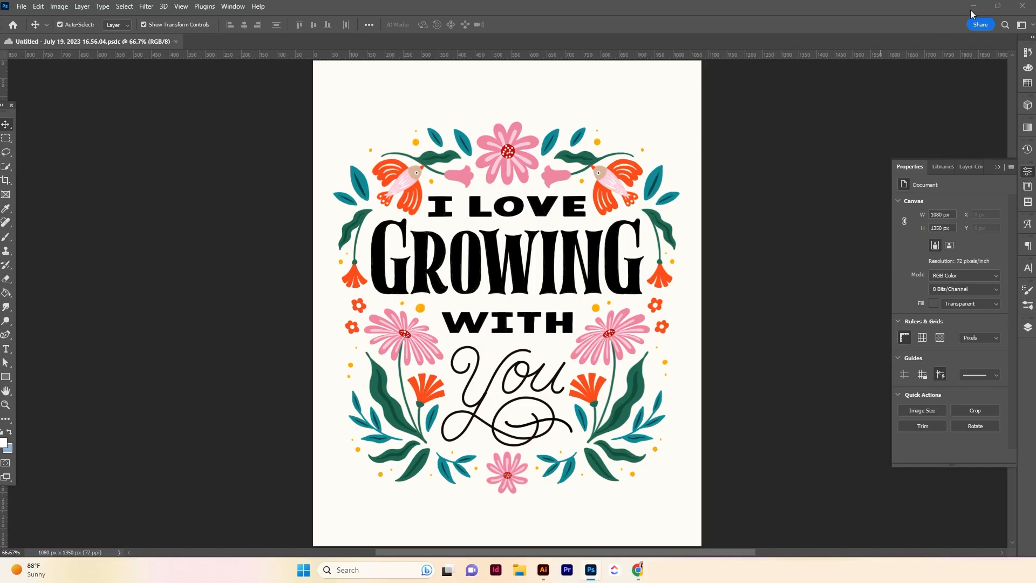
Return from Photoshop to Adobe Express and update page 4's linked artwork to its new version
click(973, 10)
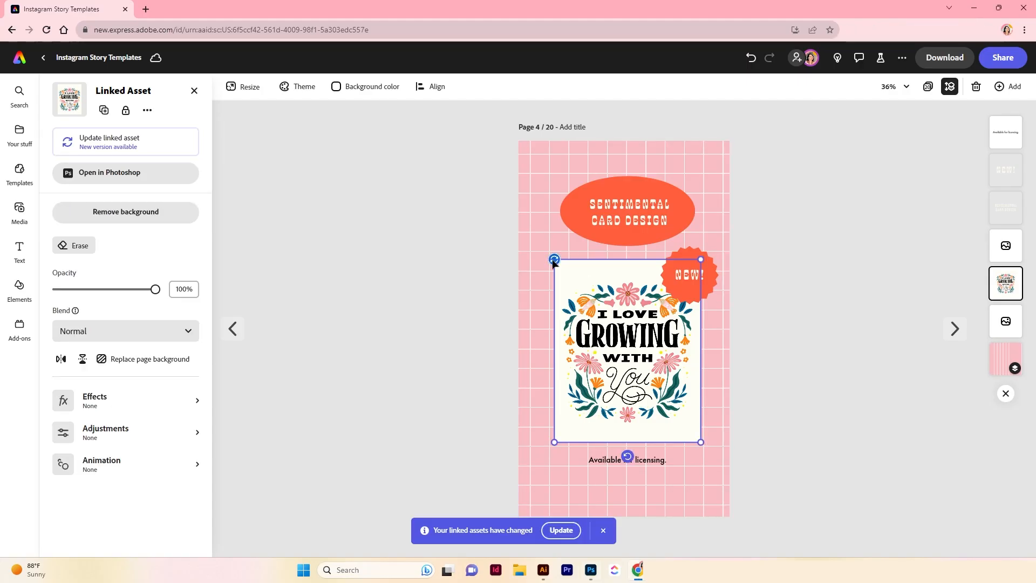
click(561, 531)
click(774, 386)
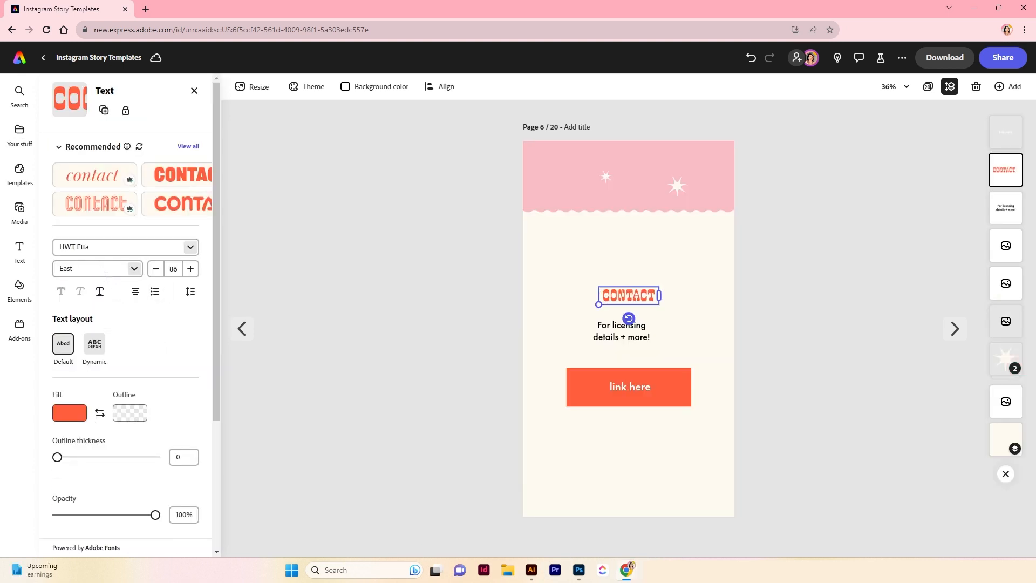
Apply the Fade In animation to page 6's CONTACT heading and select the licensing text below it
scroll(220, 348, down, 3)
click(85, 499)
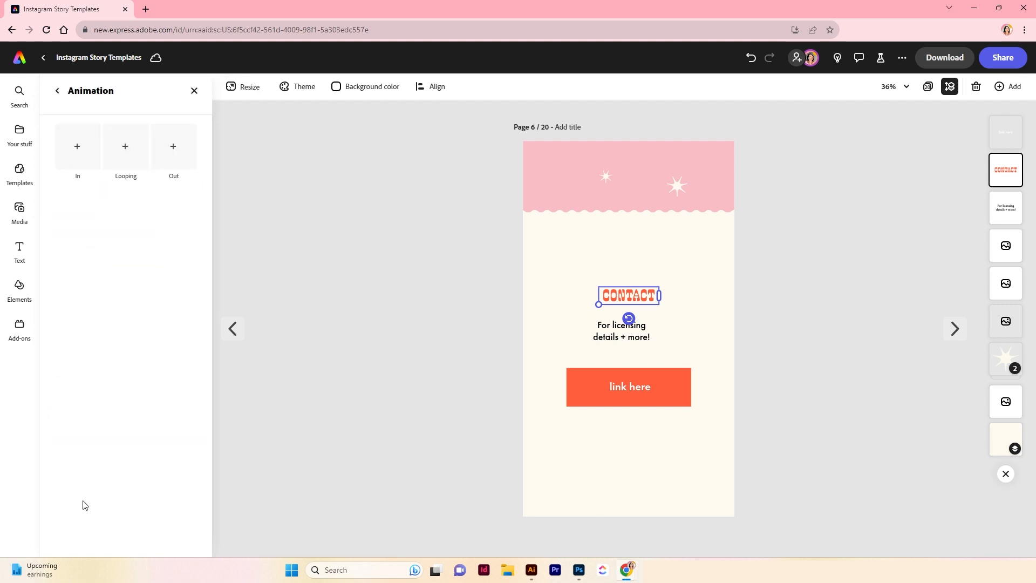
click(83, 142)
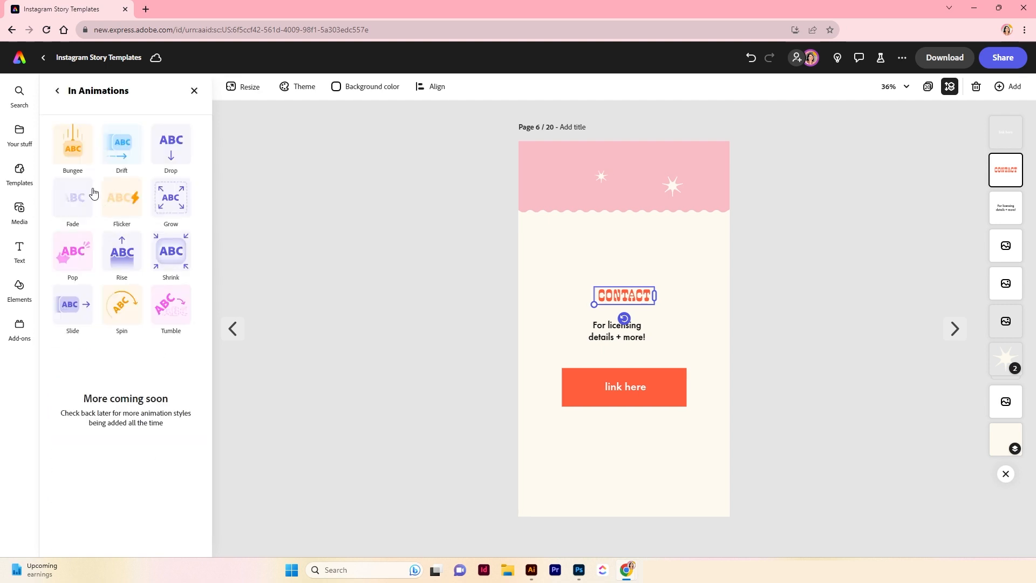
click(626, 338)
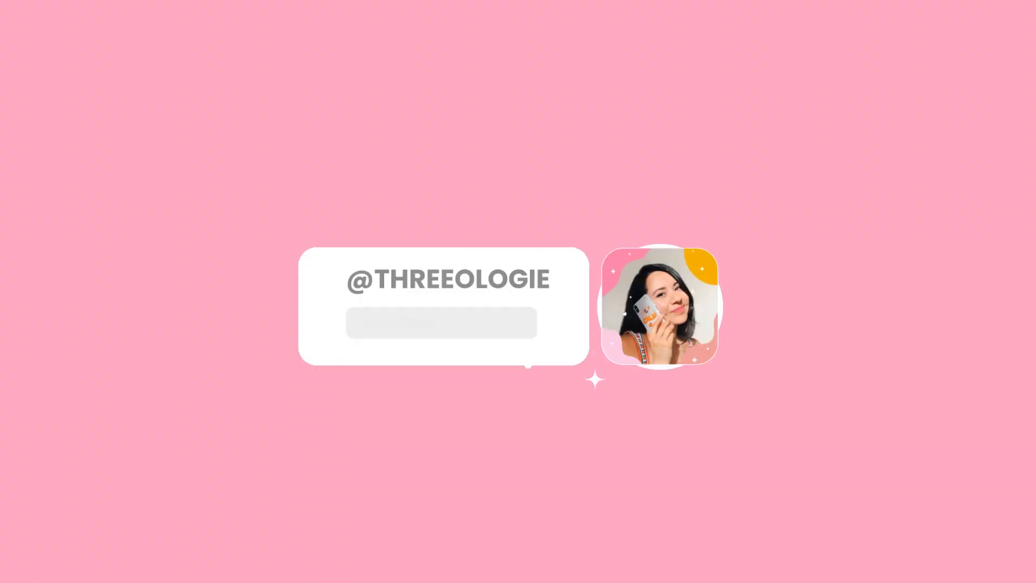